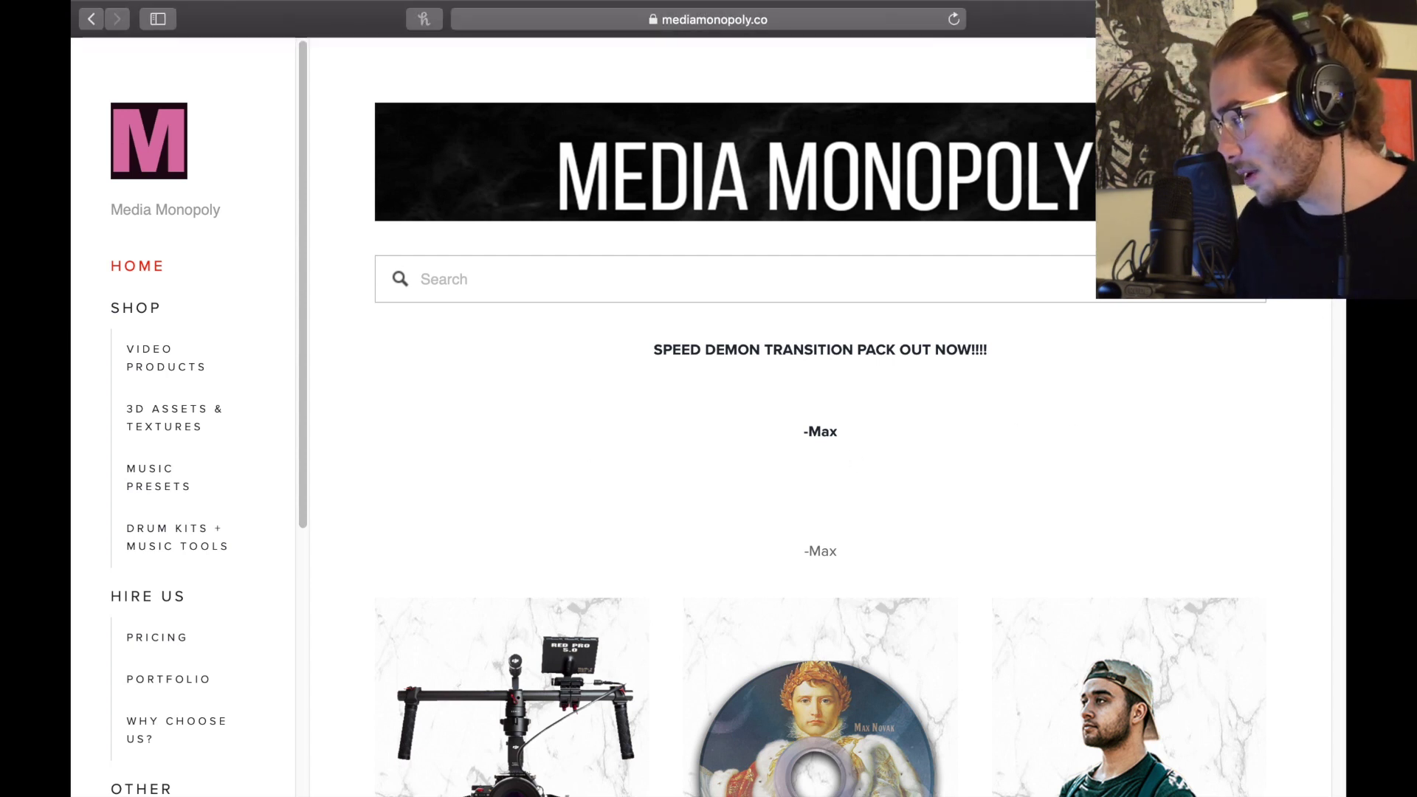
# Open a second Safari tab and load the mediamonopoly.co site.
pyautogui.press('super+t')
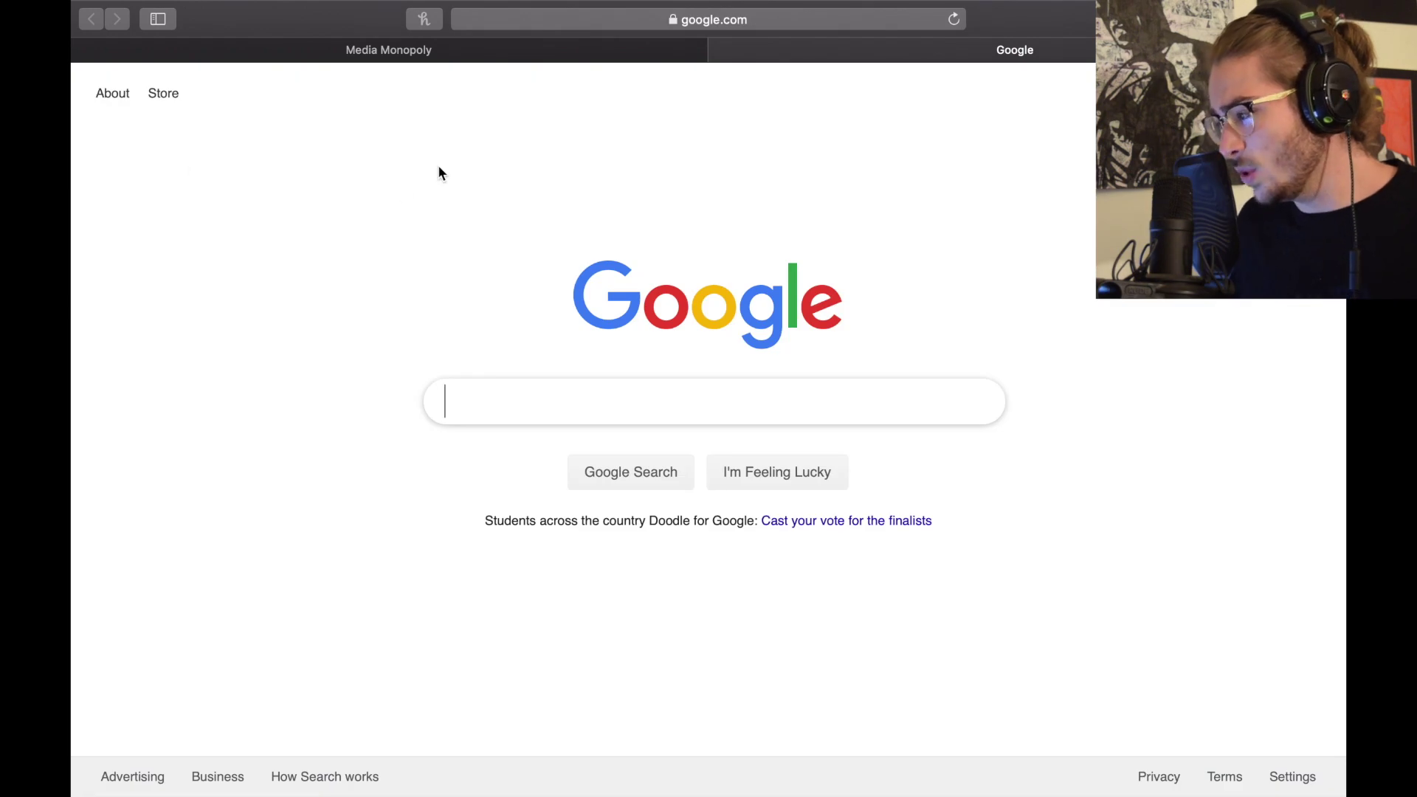
pyautogui.click(569, 22)
pyautogui.press('BackSpace')
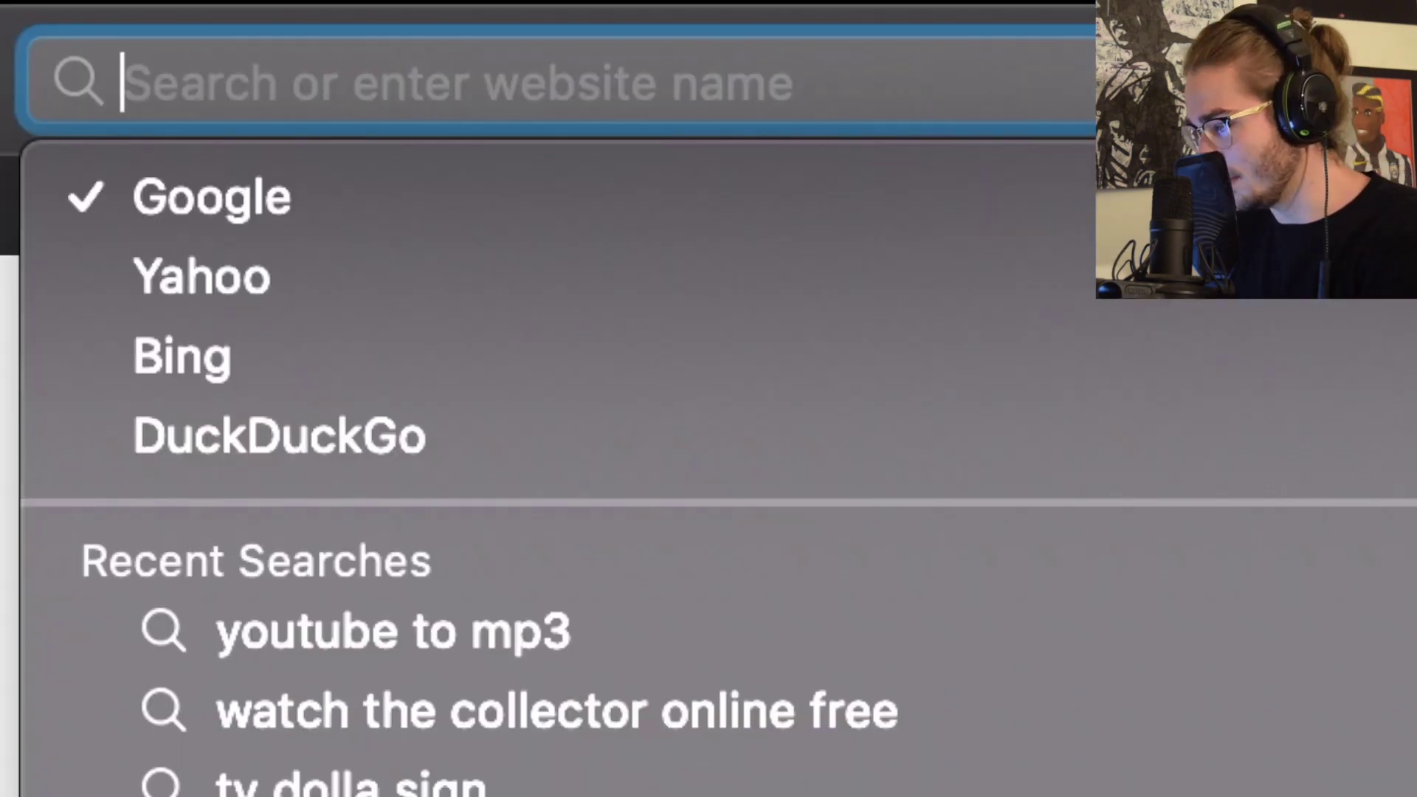
pyautogui.write('mediamonopoly.co')
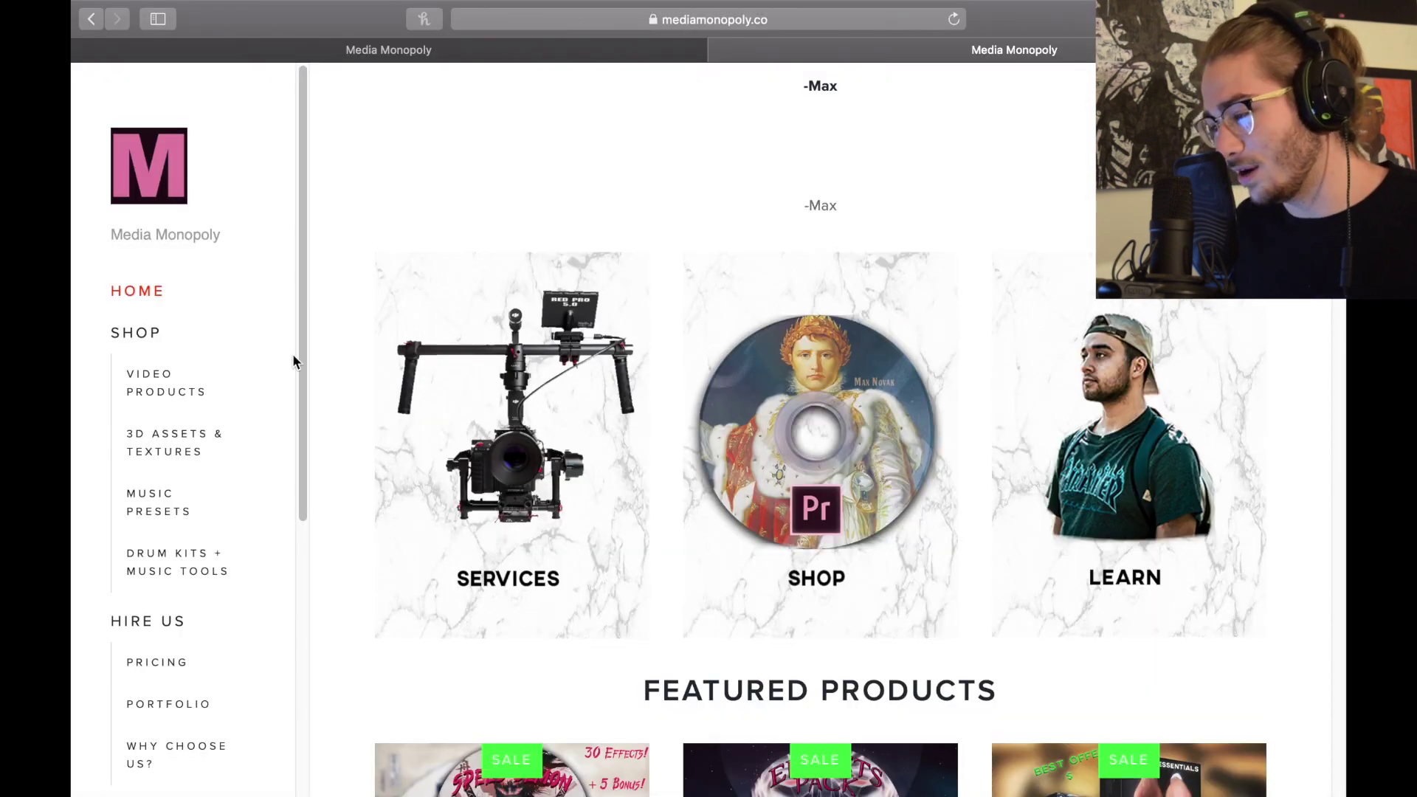
pyautogui.scroll(-2, 210, 408)
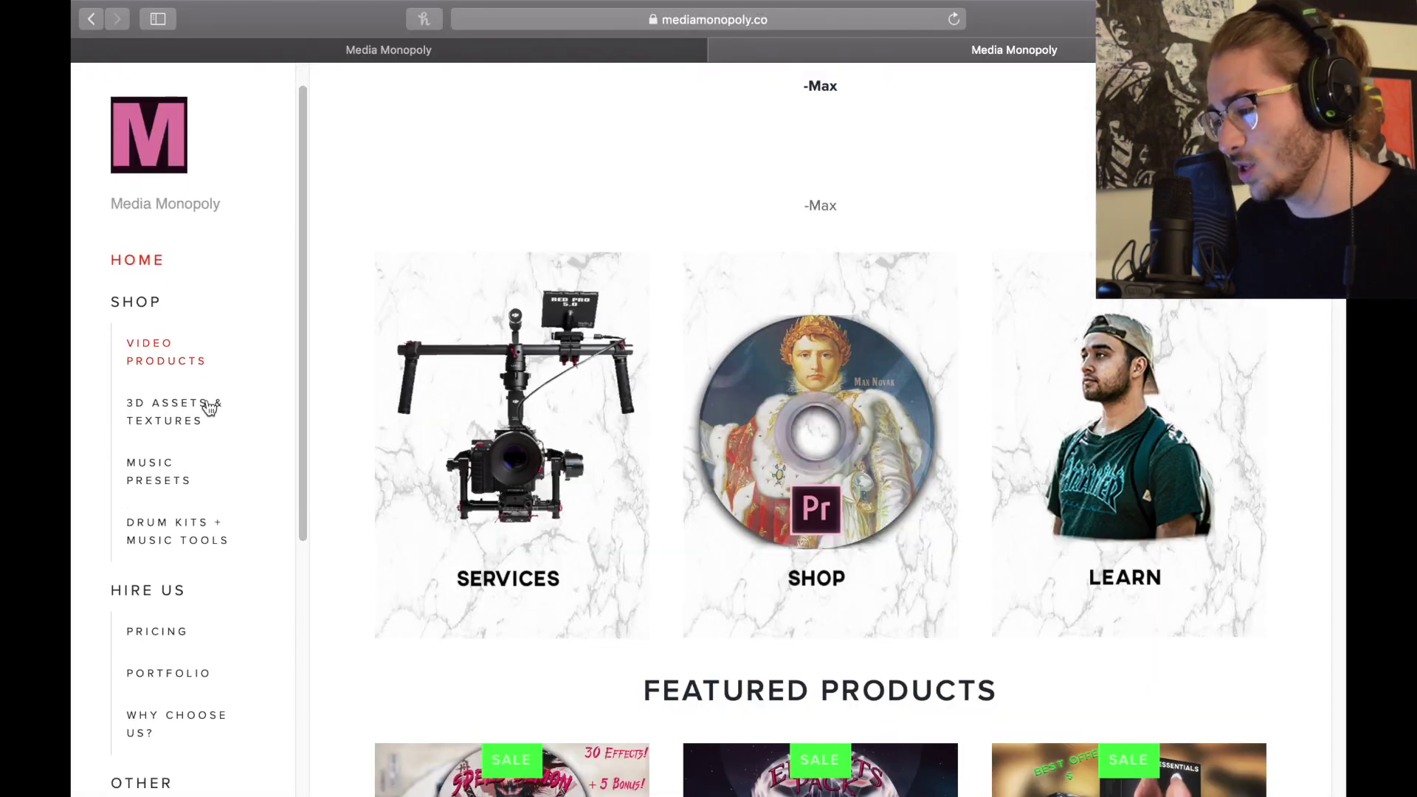
pyautogui.scroll(-1, 539, 404)
# Open Music Presets and browse the Lil Uzi, Lil Mosey and Gunna vocal chain pages.
pyautogui.click(159, 481)
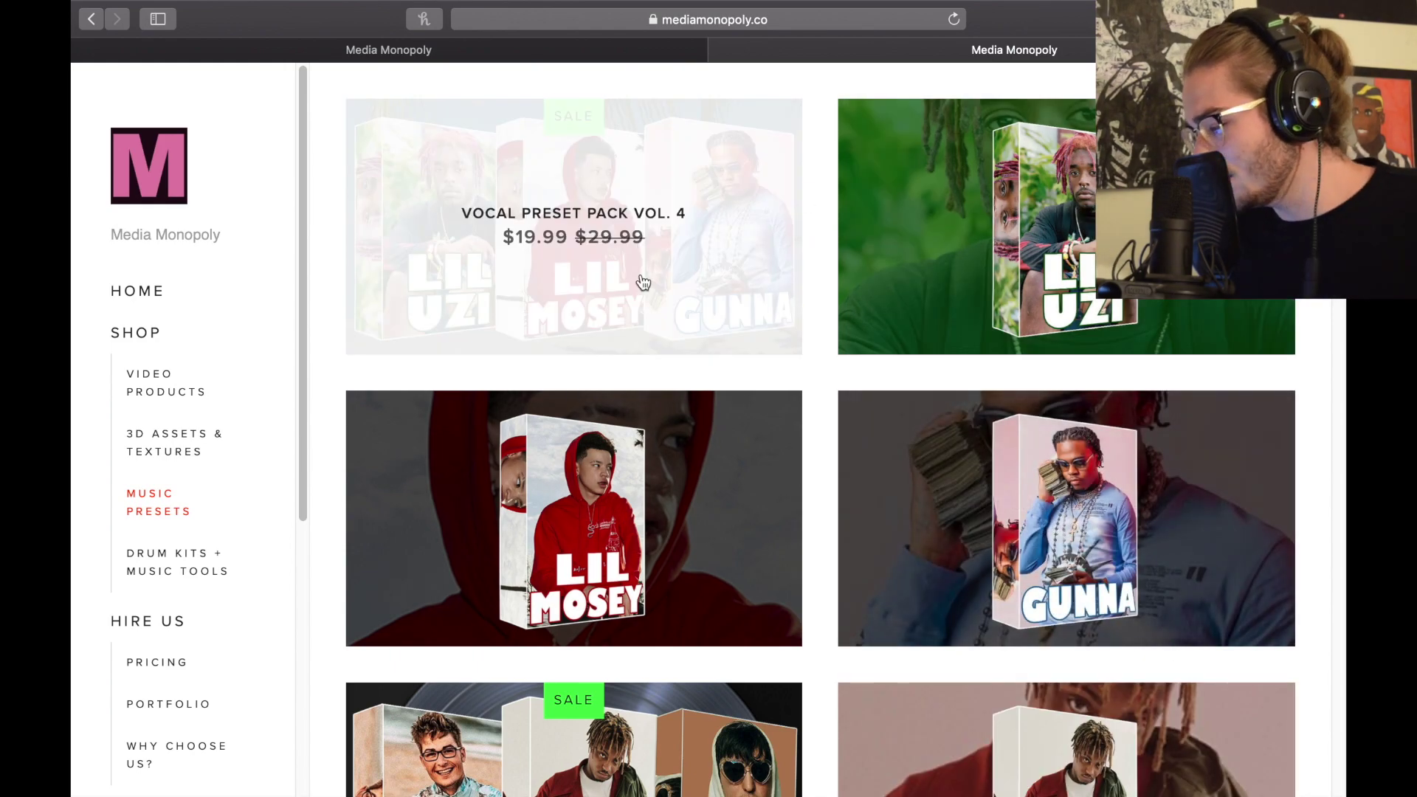
pyautogui.scroll(-20, 768, 526)
pyautogui.scroll(20, 767, 526)
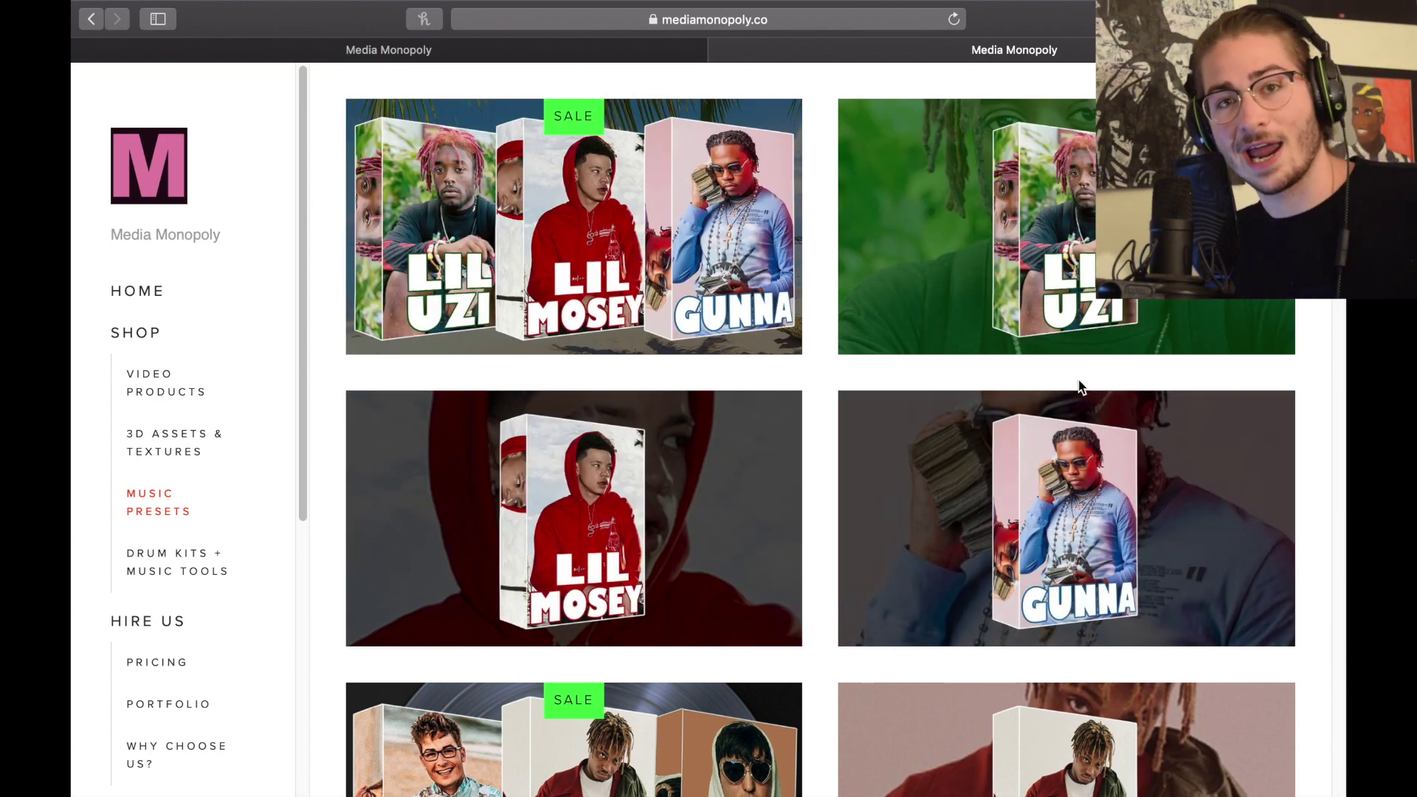
pyautogui.click(970, 253)
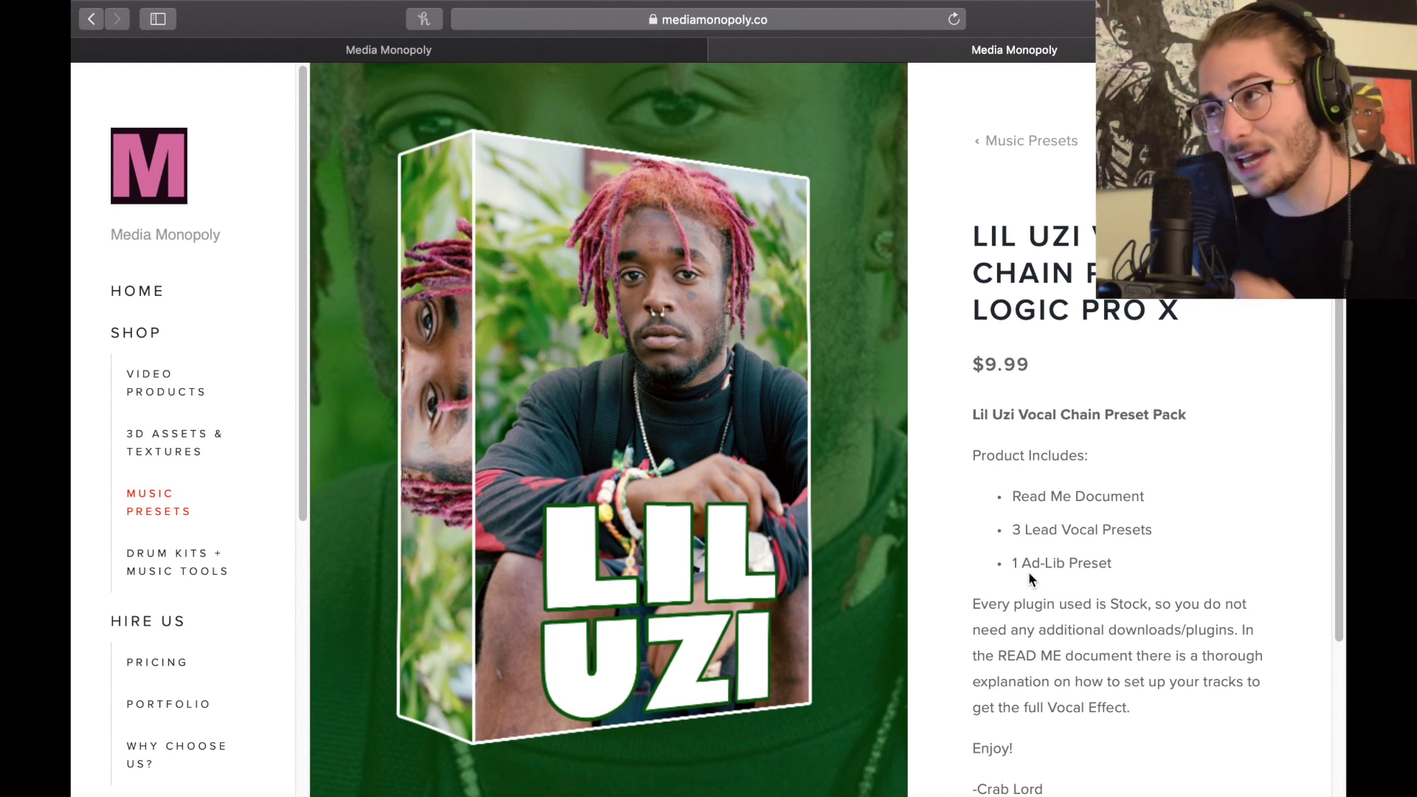
pyautogui.click(93, 20)
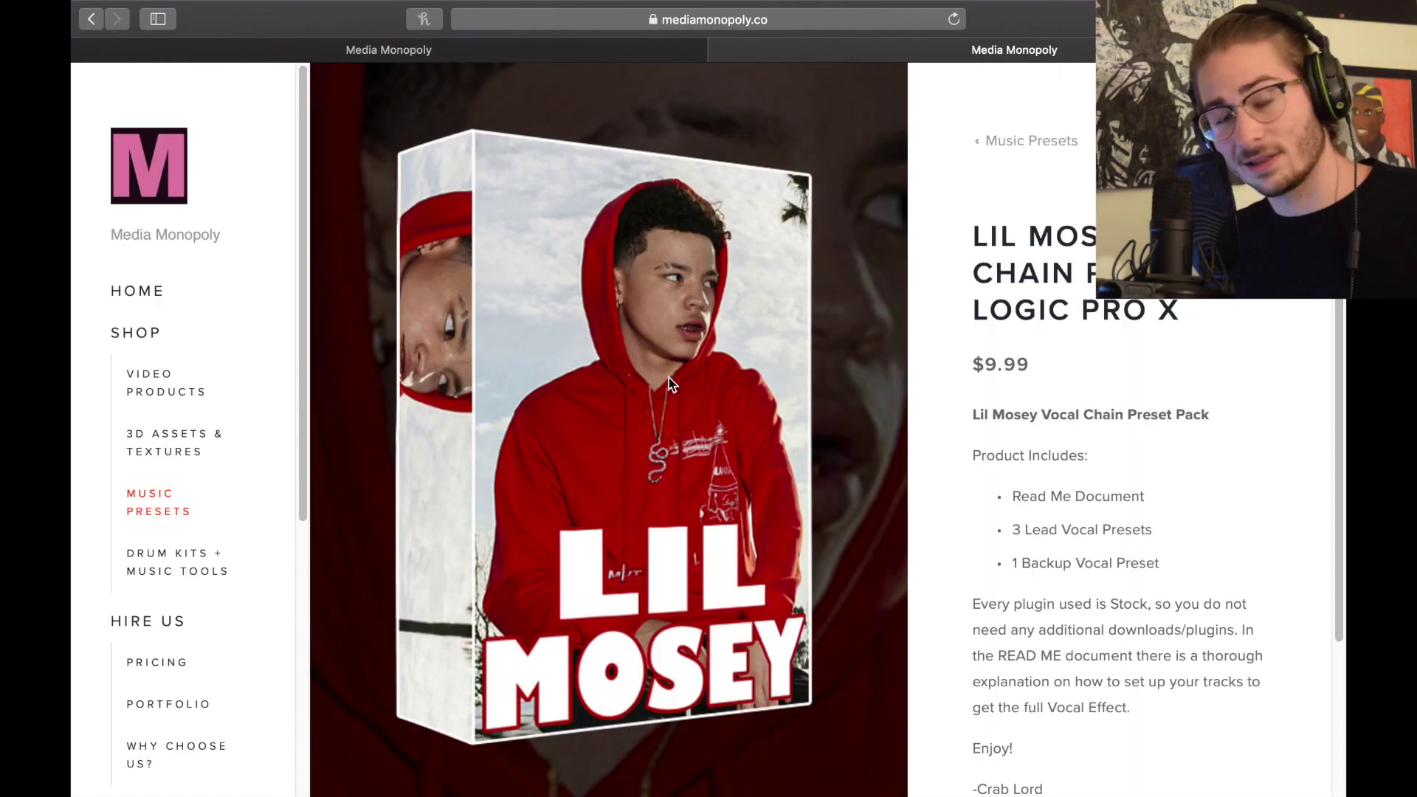
pyautogui.click(91, 19)
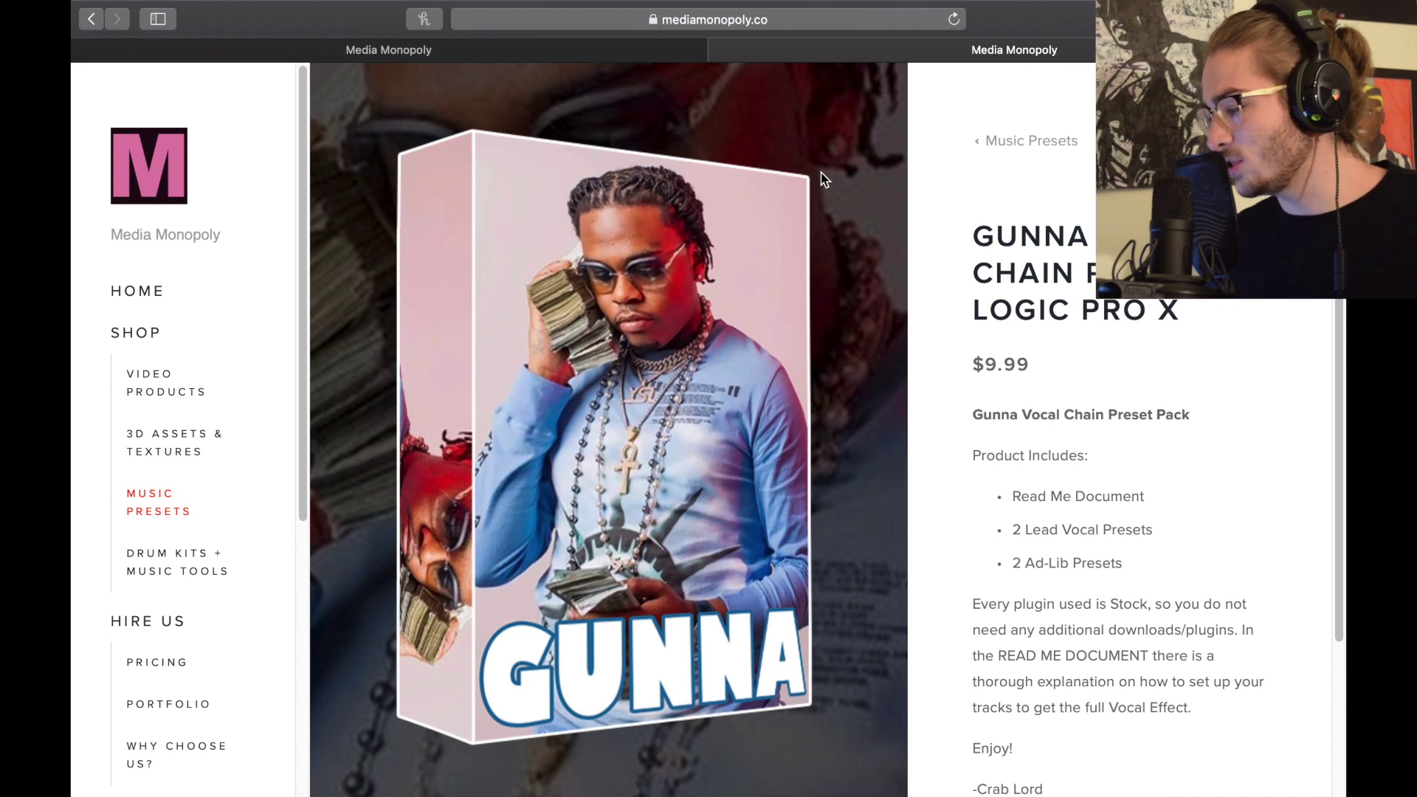
# Return to the Music Presets listing and open the Lil Uzi Vocal Chain product page.
pyautogui.press('super+bracketleft')
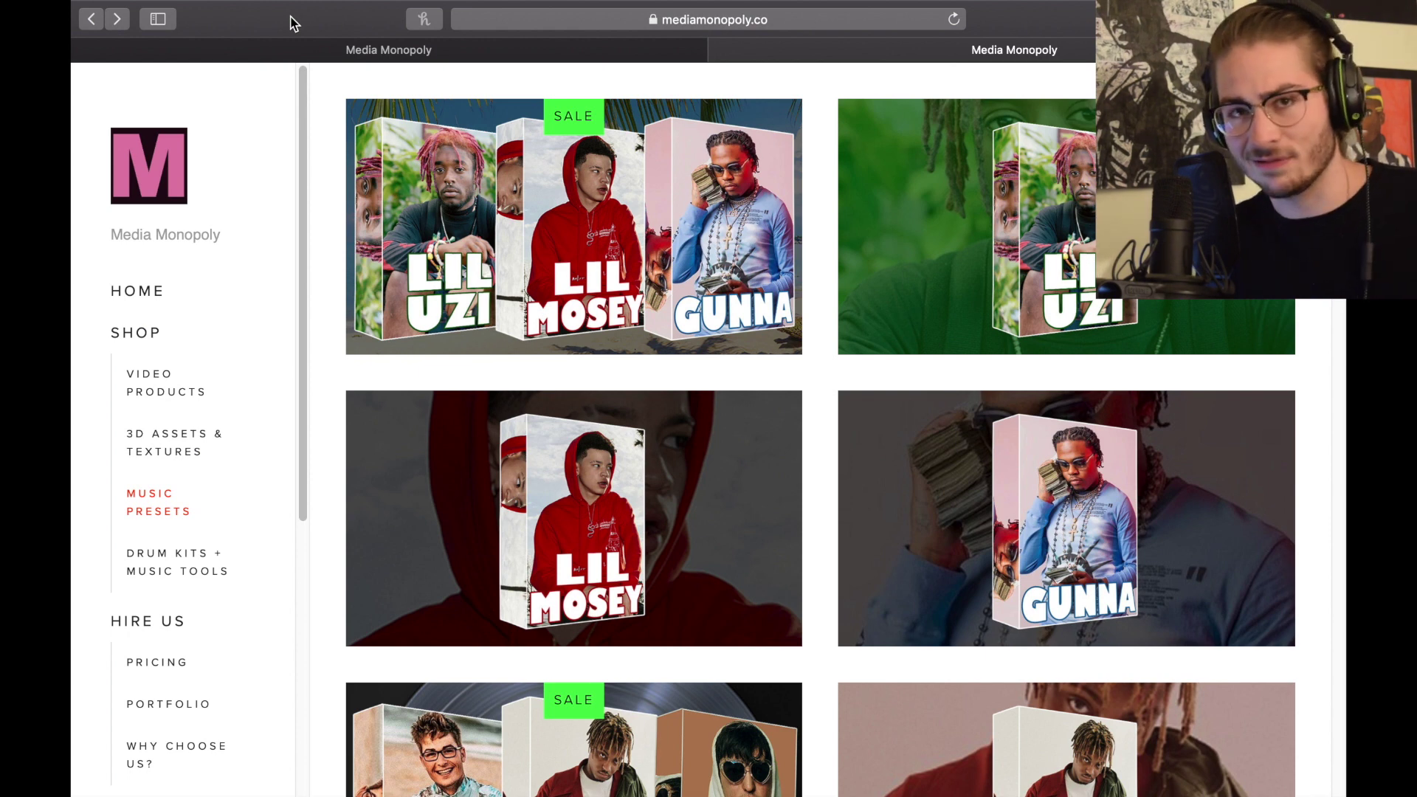
pyautogui.click(841, 355)
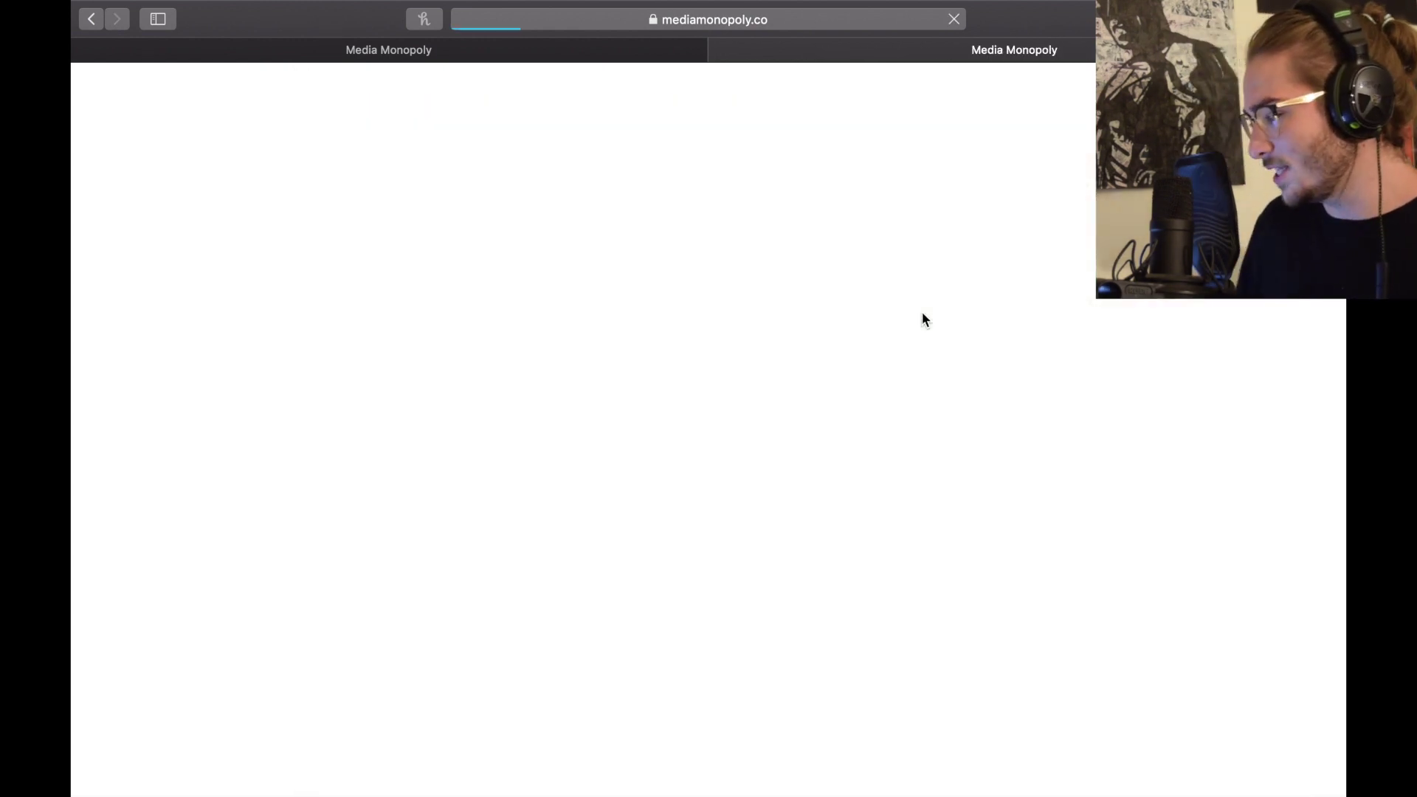
pyautogui.scroll(-3, 1058, 517)
pyautogui.scroll(3, 1085, 502)
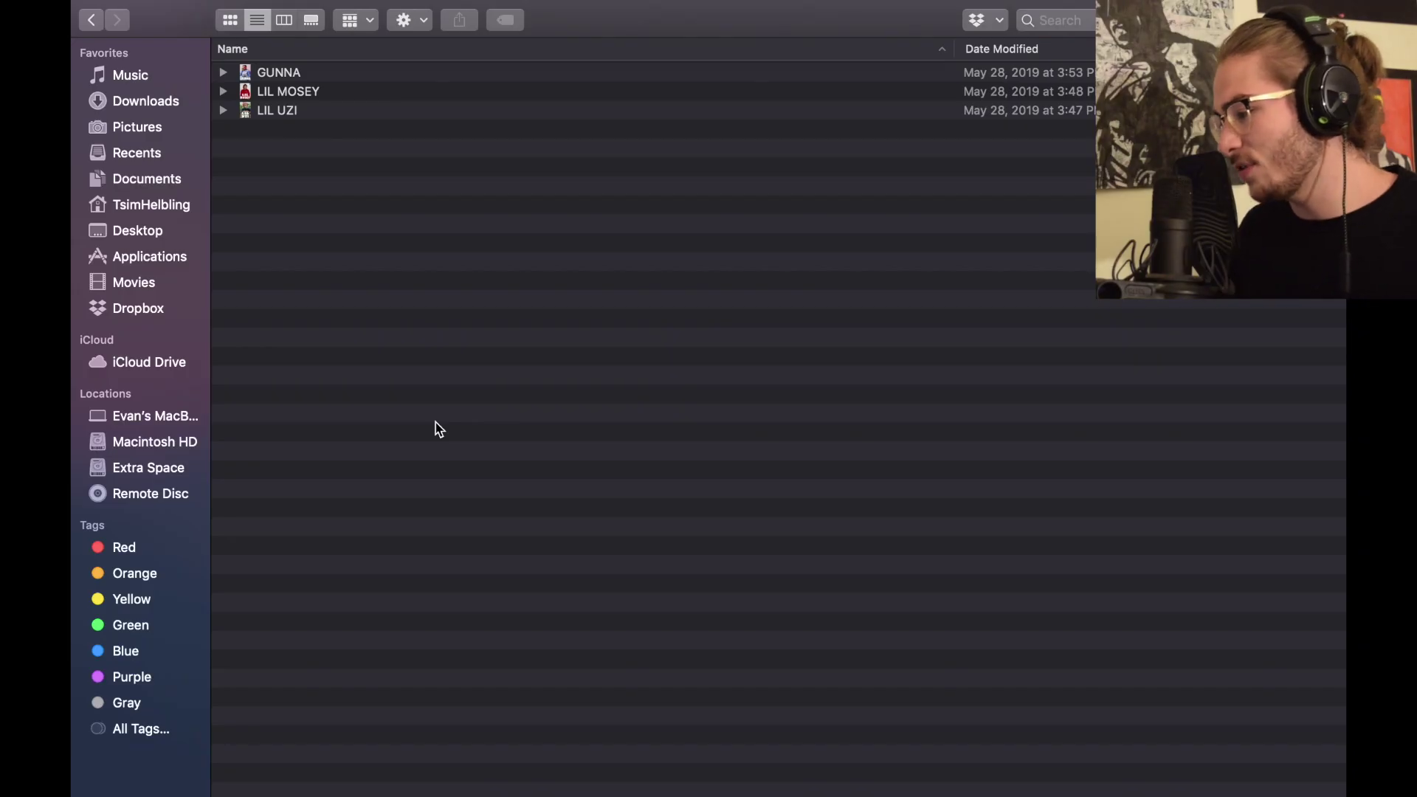
# Copy the four LIL UZI presets (Ad Lib, Lead 1, Lead 2, Lead 3), skipping the Read Me.
pyautogui.doubleClick(254, 111)
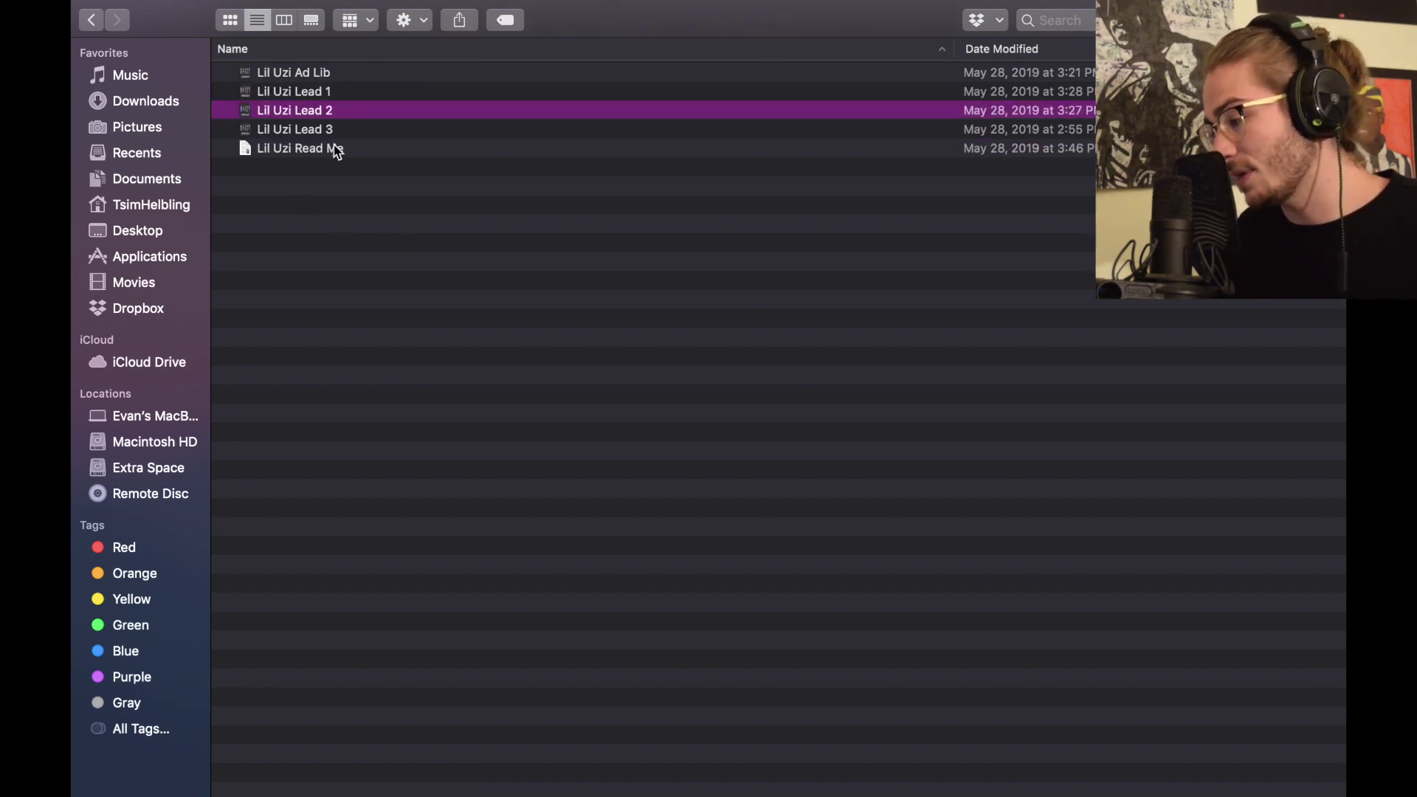
pyautogui.click(321, 151)
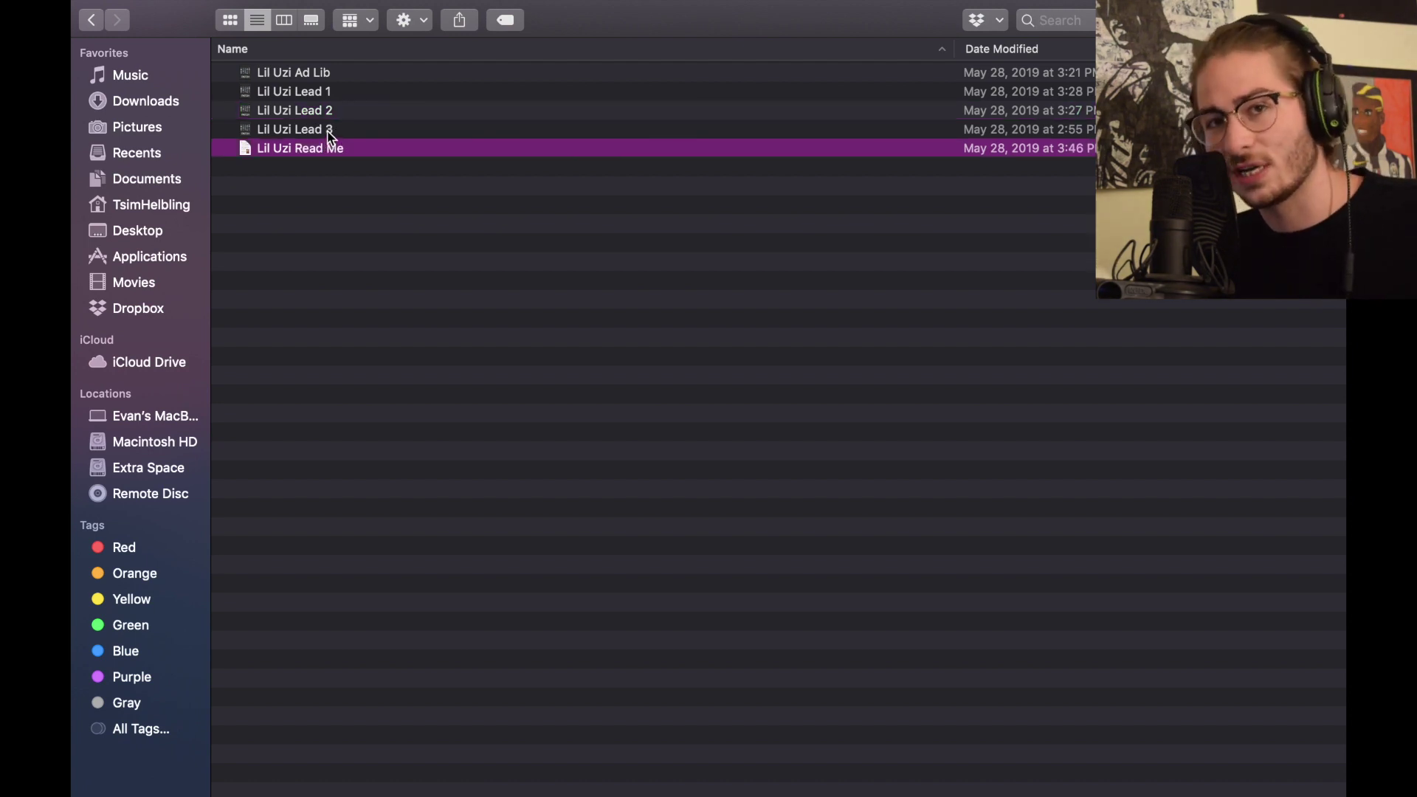
pyautogui.click(329, 131)
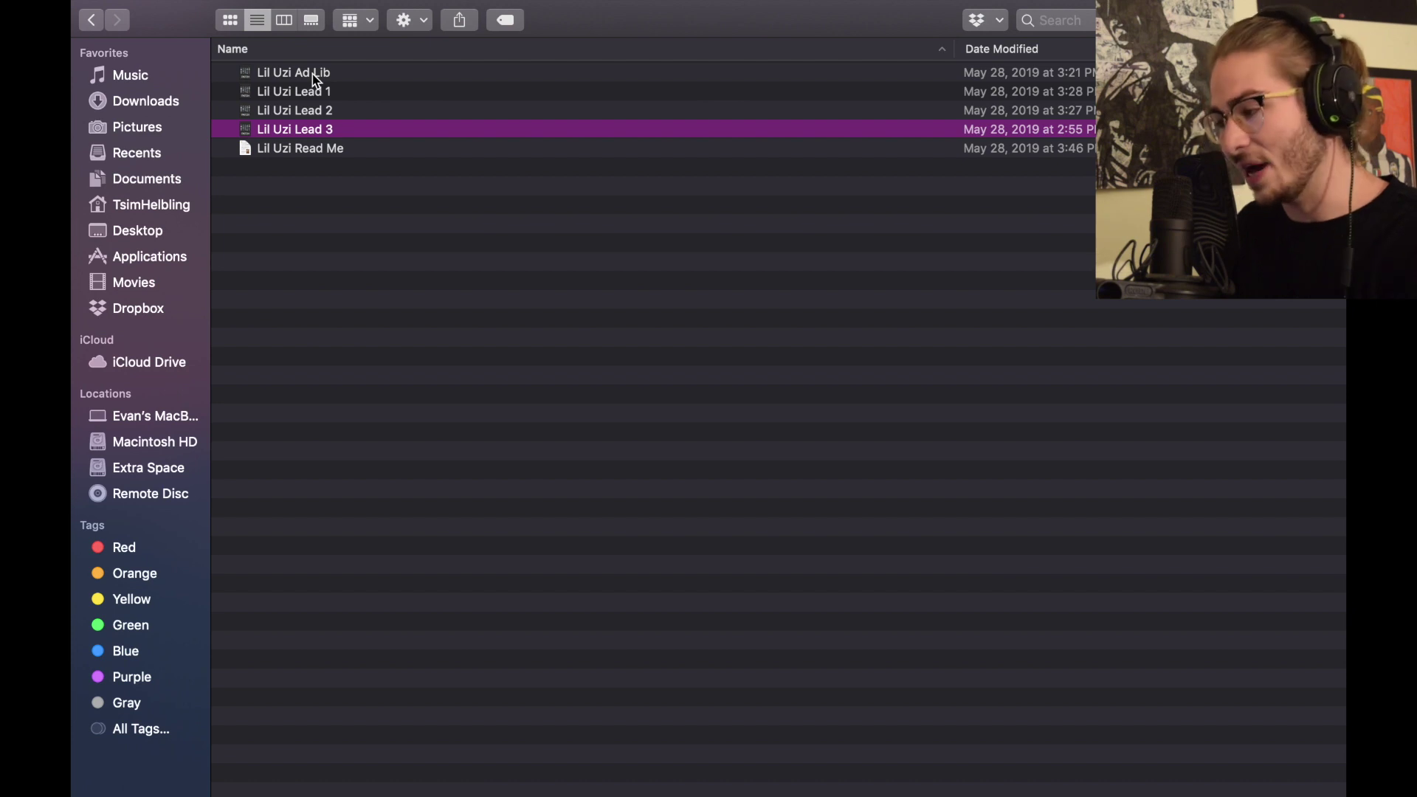
pyautogui.keyDown('shift'); pyautogui.click(313, 75); pyautogui.keyUp('shift')
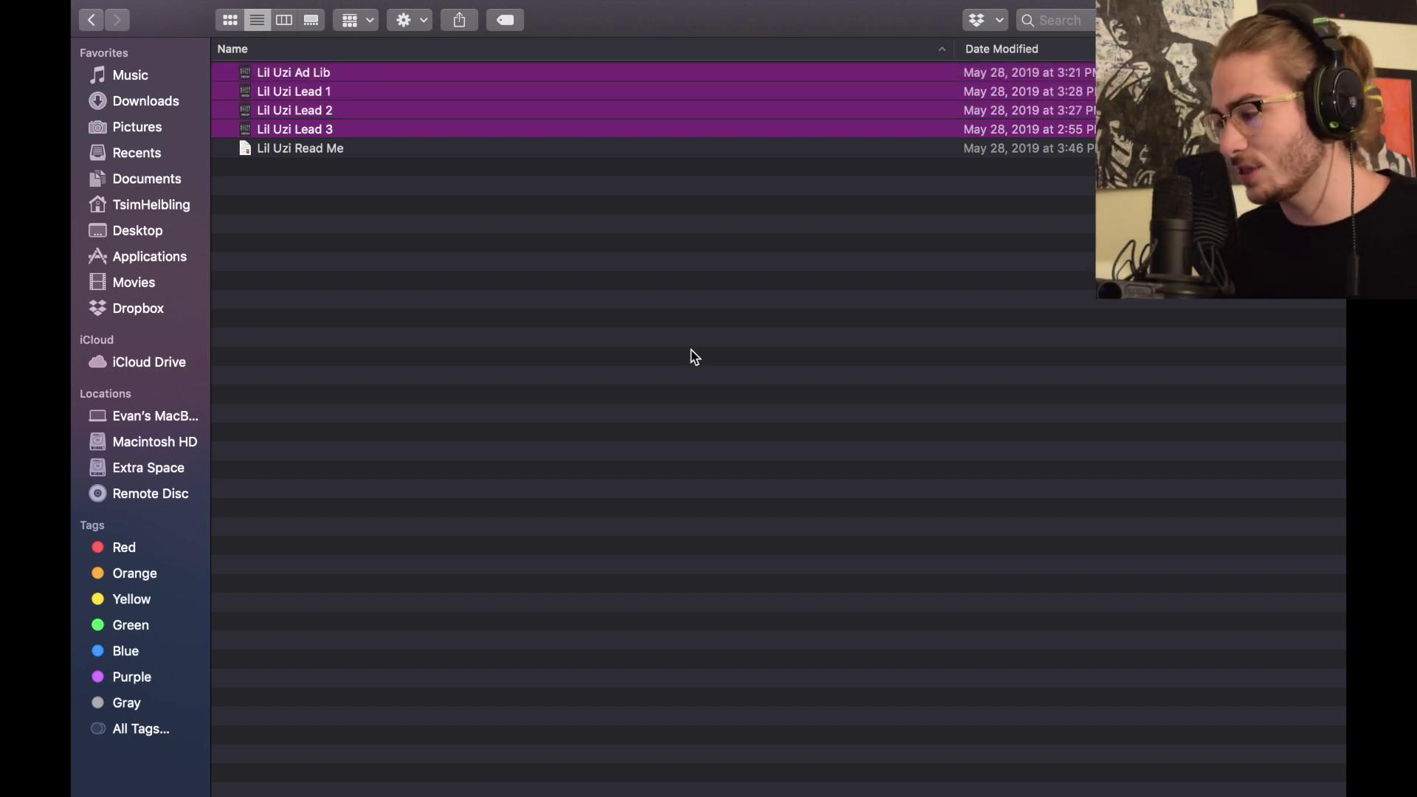
pyautogui.moveTo(319, 14)
pyautogui.click(251, 17)
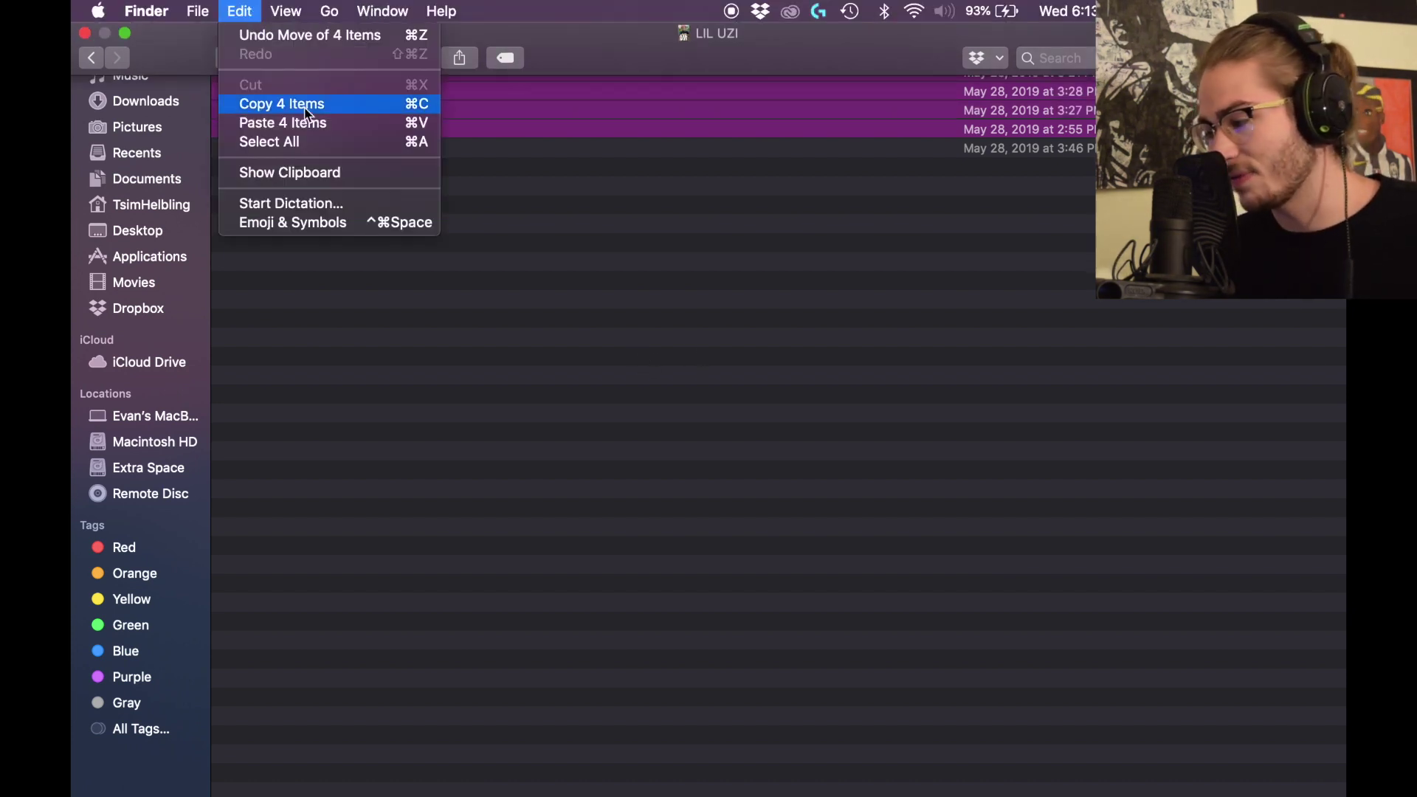
pyautogui.click(500, 214)
pyautogui.click(662, 358)
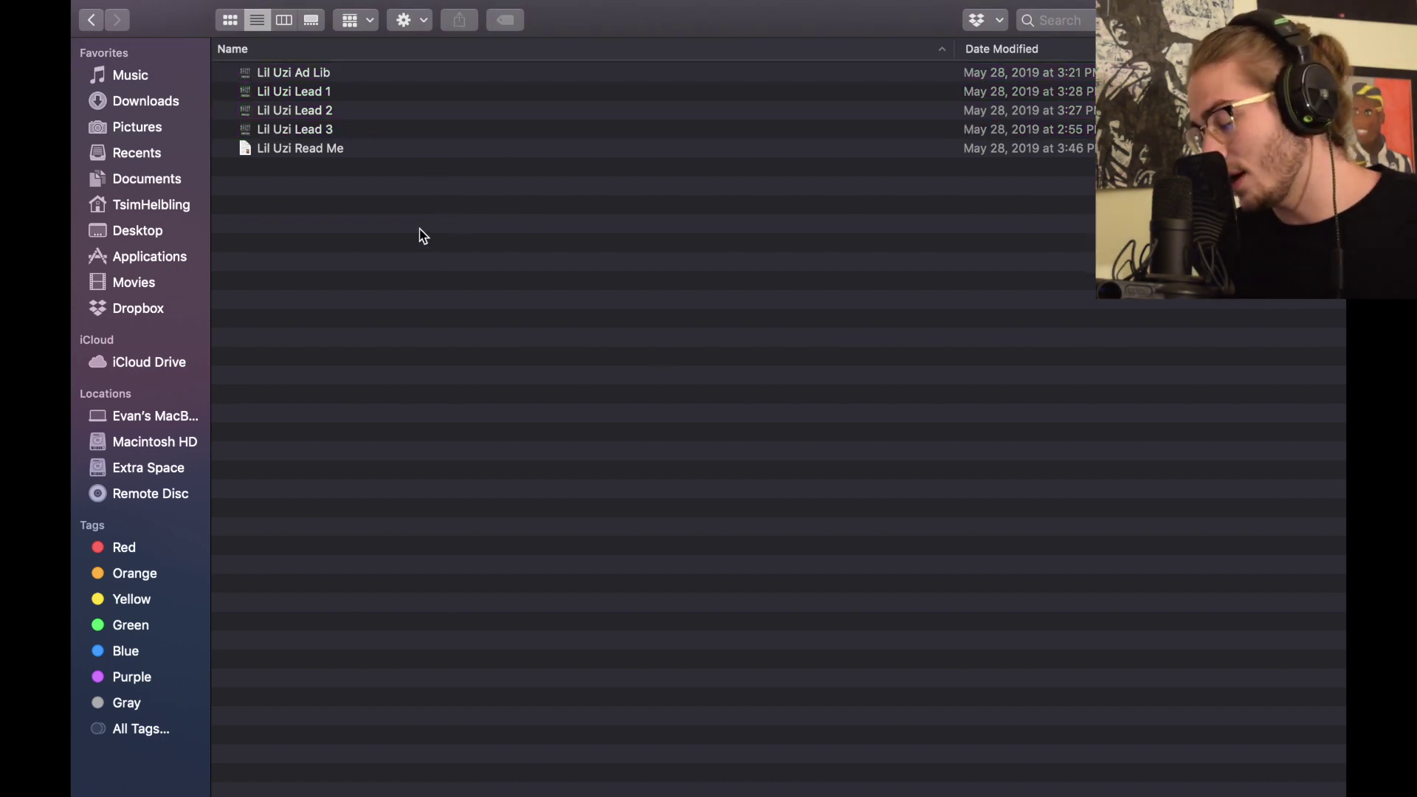
# Go from Music into Audio Music Apps and expand the Audio folder under Patches.
pyautogui.click(118, 74)
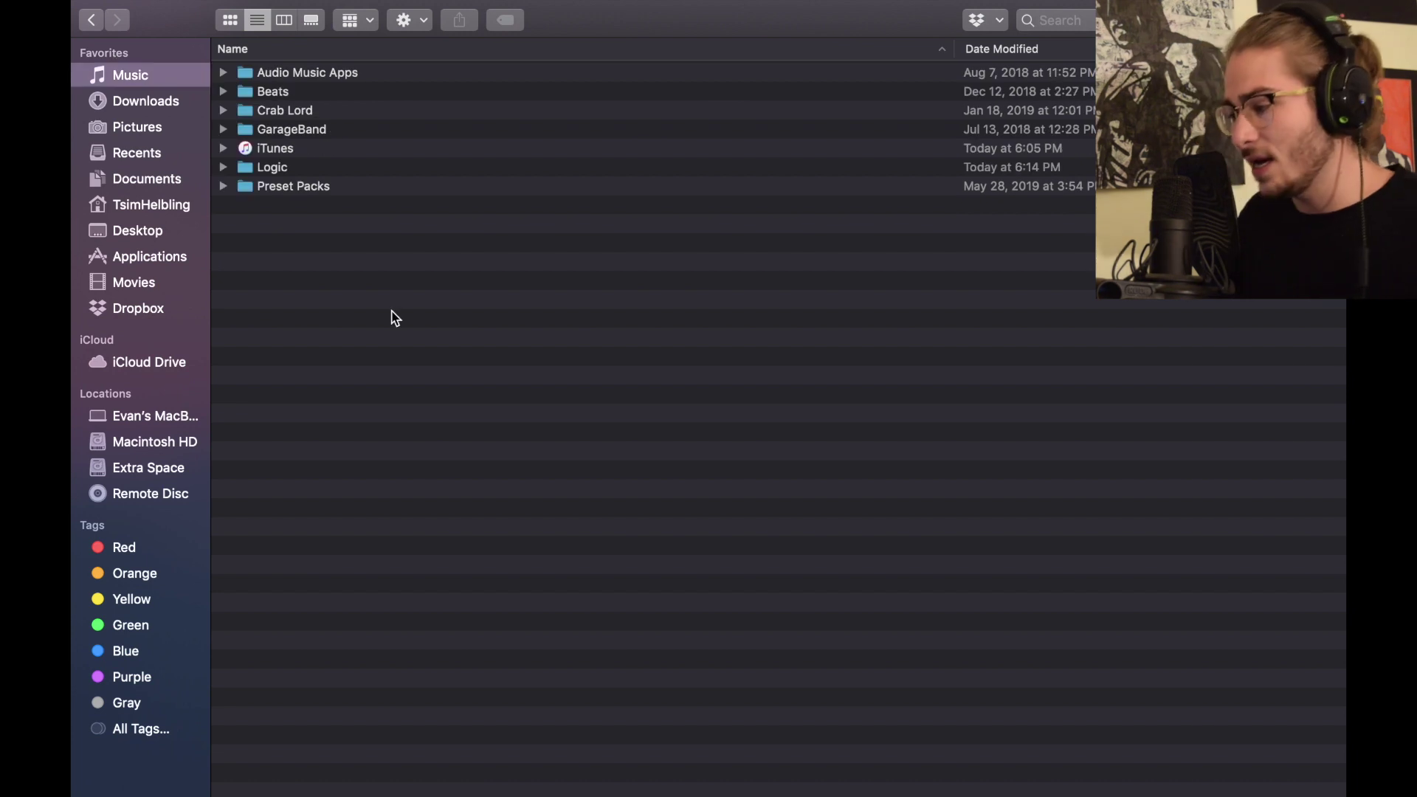
pyautogui.doubleClick(316, 73)
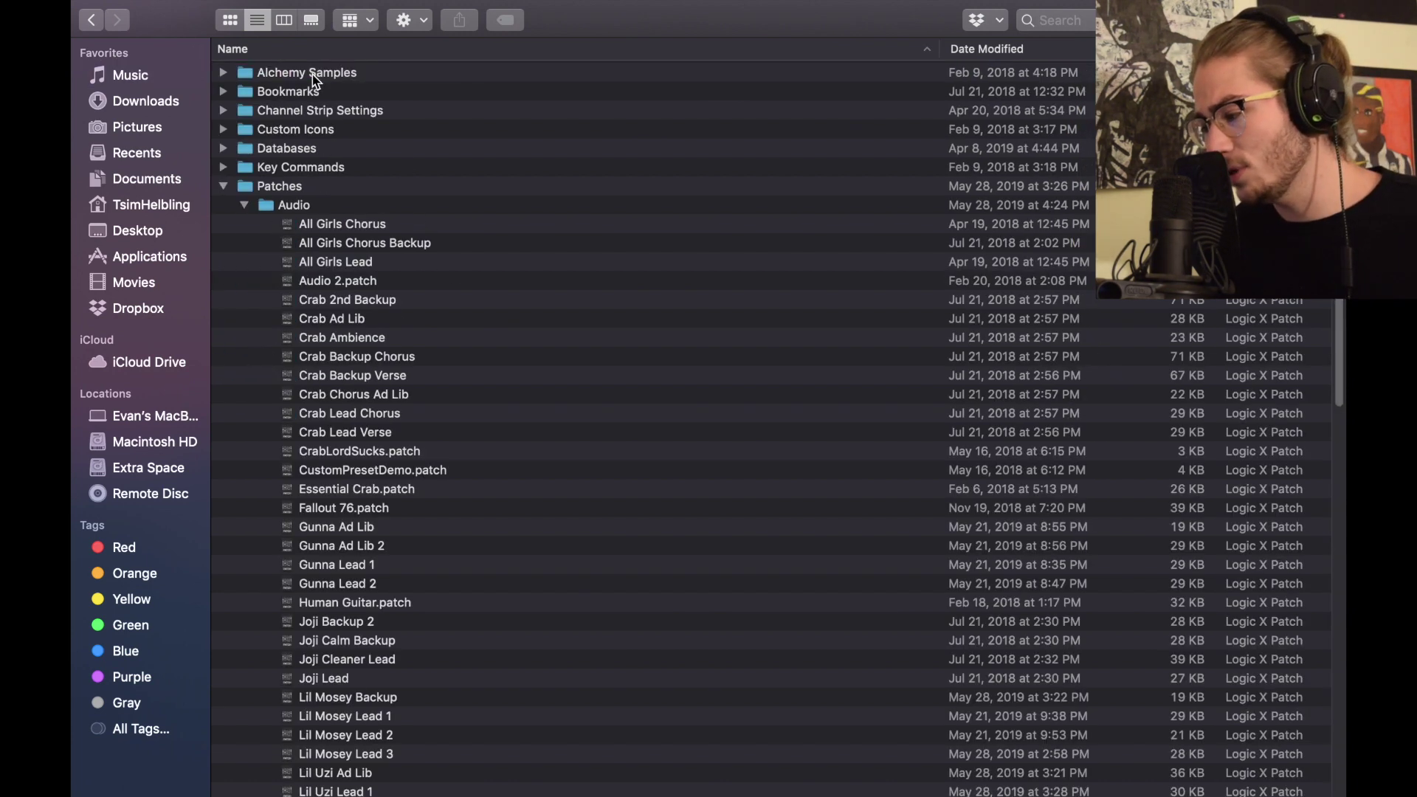
pyautogui.click(243, 204)
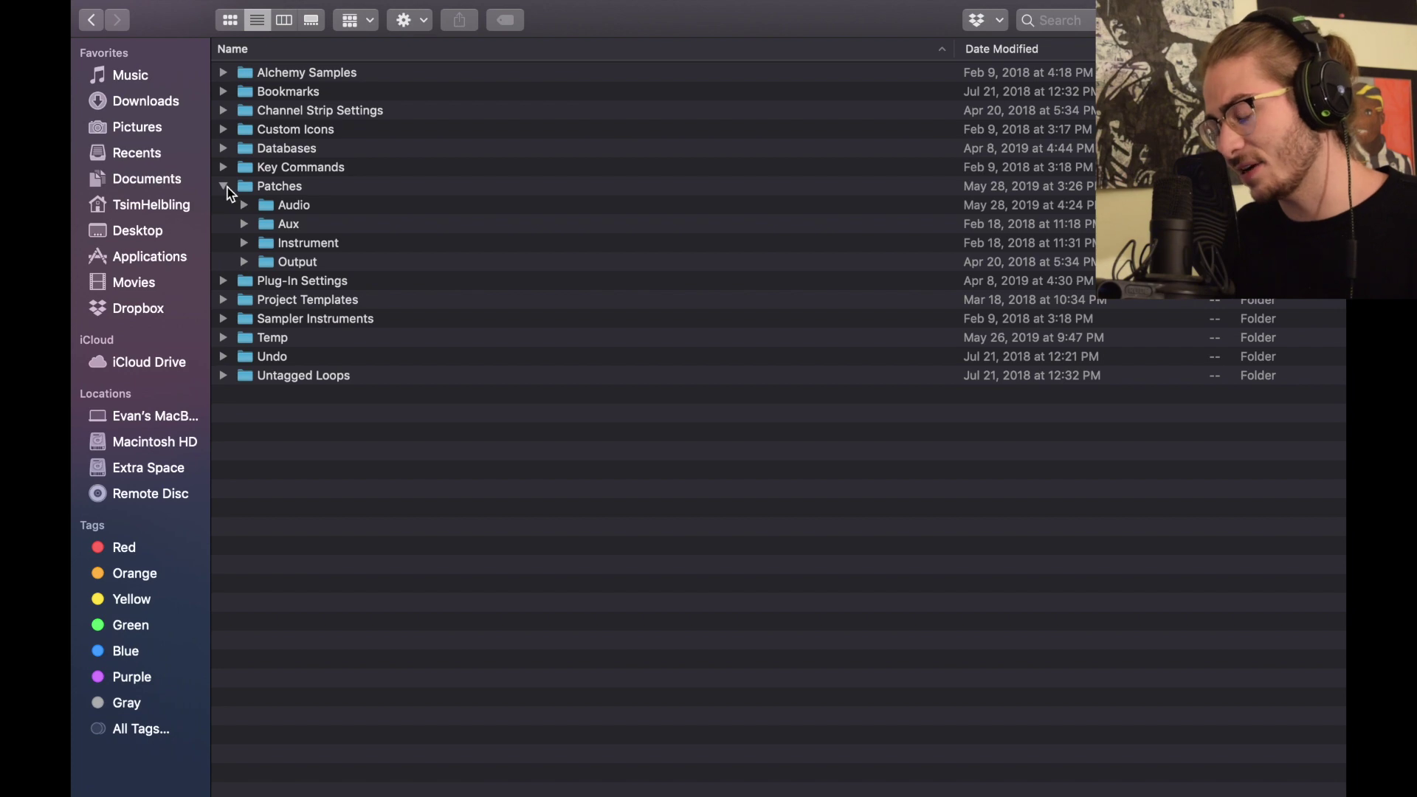
pyautogui.click(244, 204)
pyautogui.scroll(-15, 413, 361)
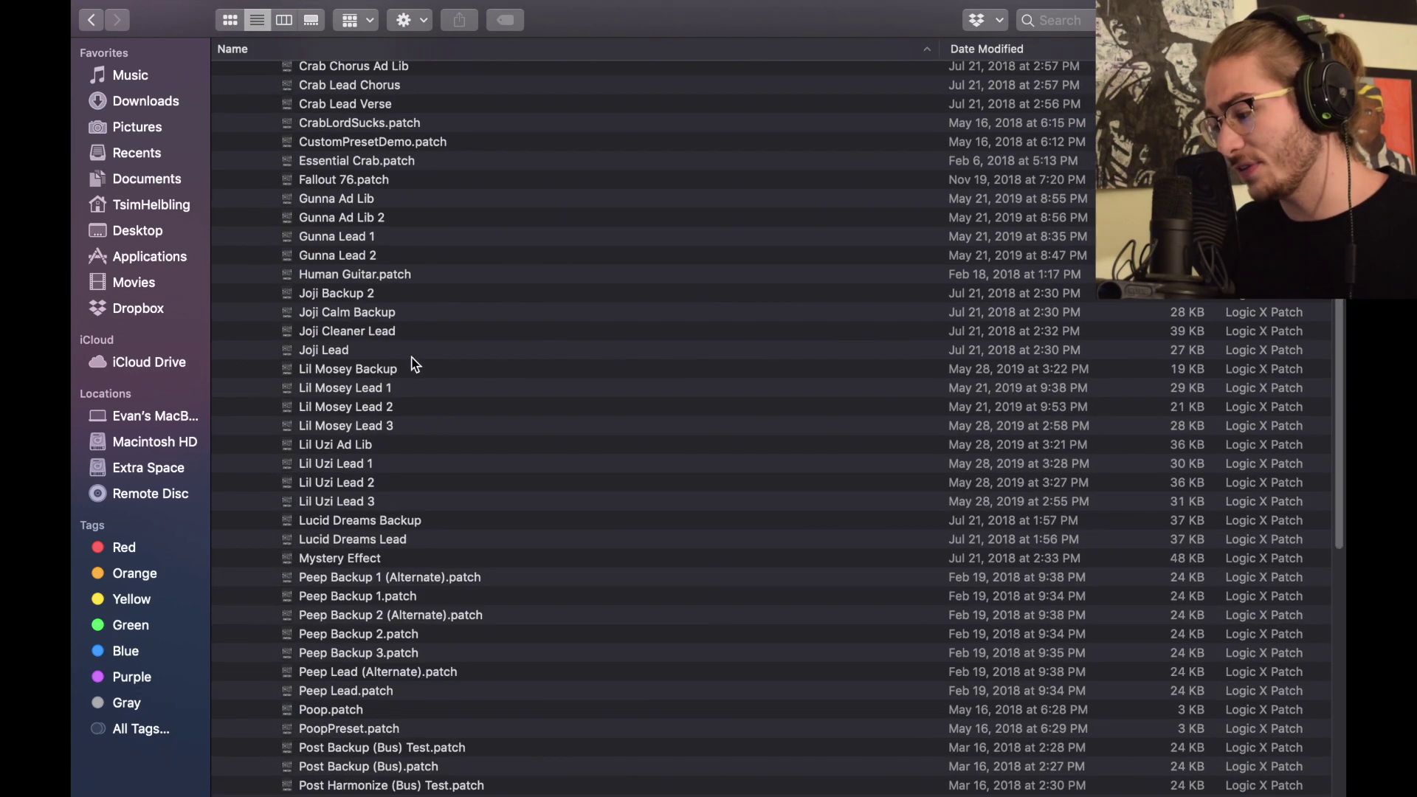
pyautogui.scroll(15, 414, 363)
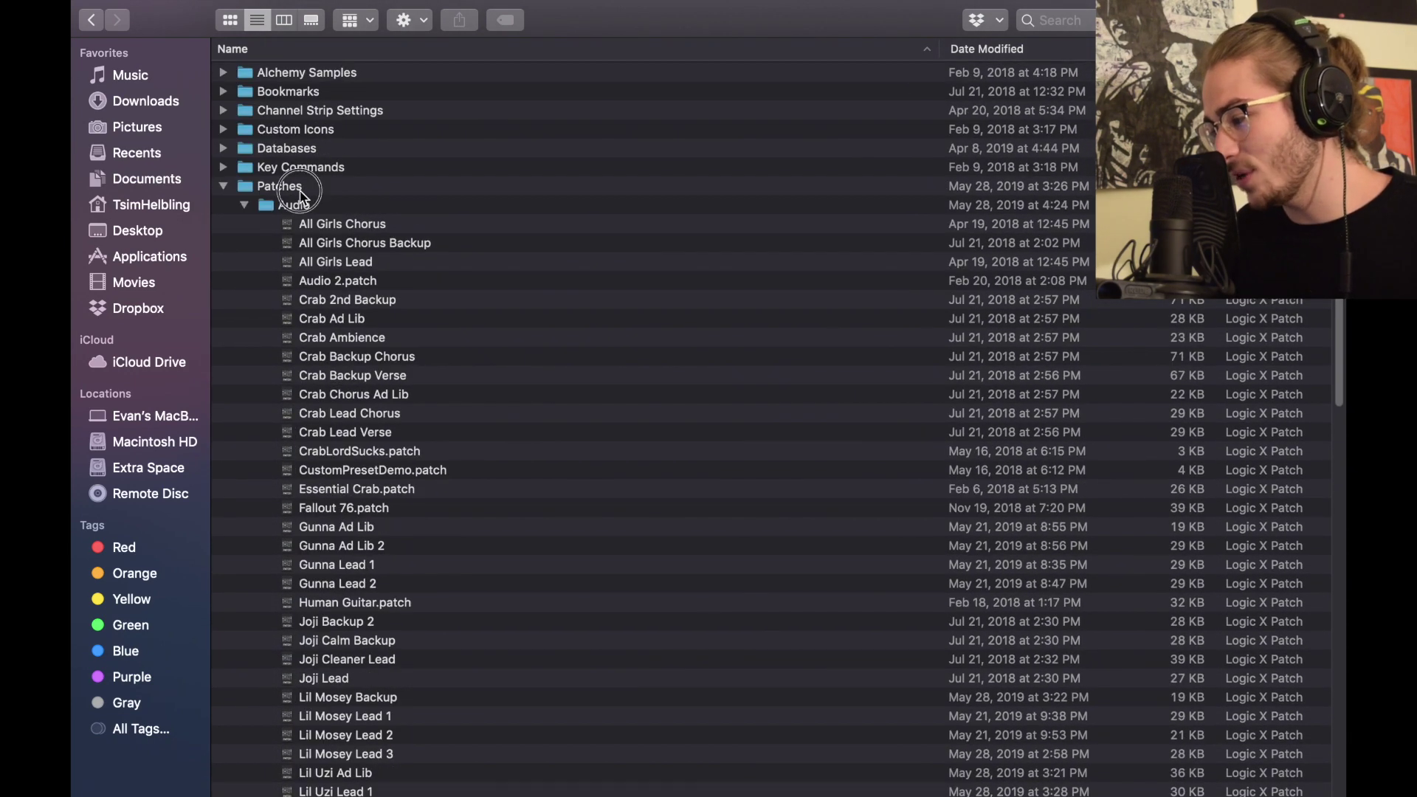
# Open the Patches Audio folder on its own and move the file-replace dialog aside.
pyautogui.click(299, 189)
pyautogui.doubleClick(300, 205)
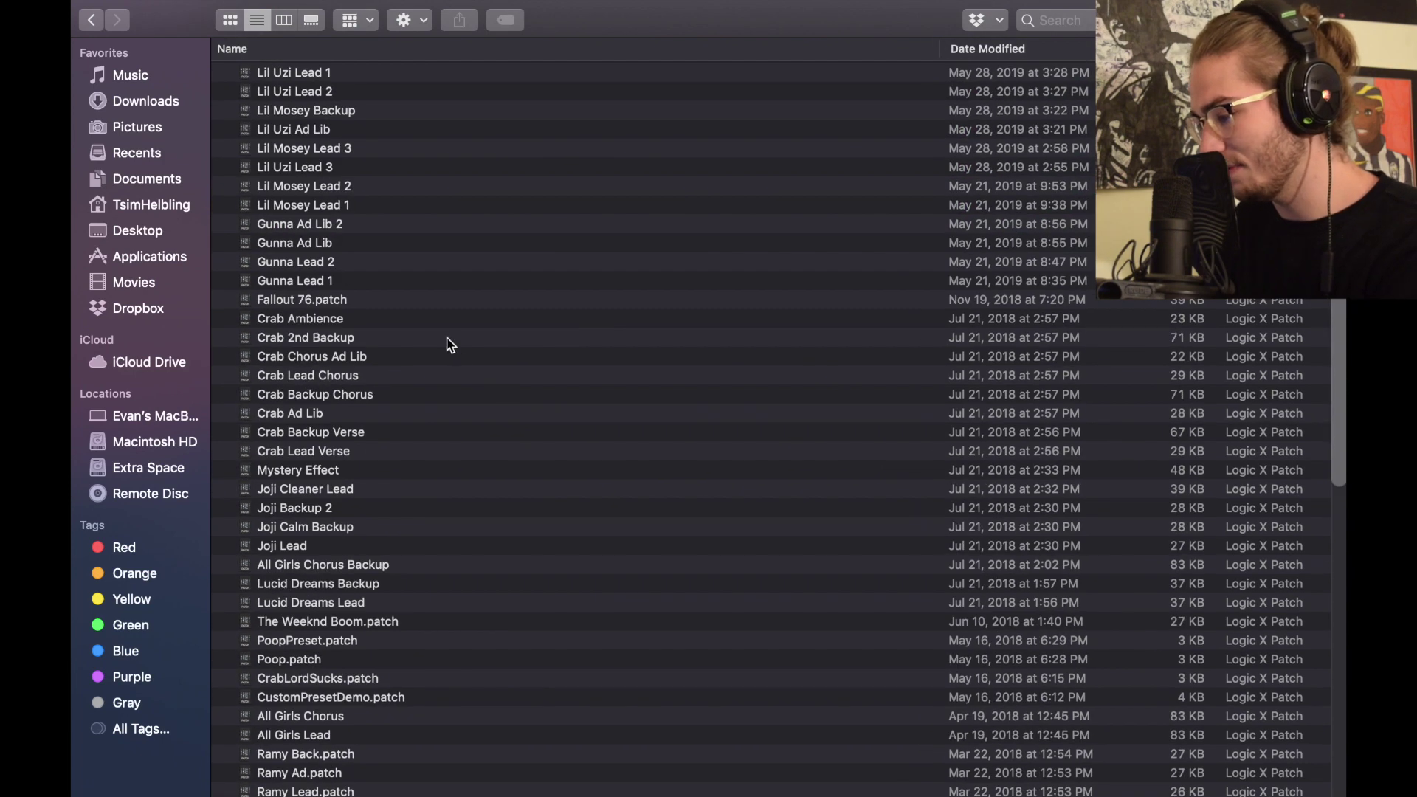
pyautogui.scroll(-5, 447, 343)
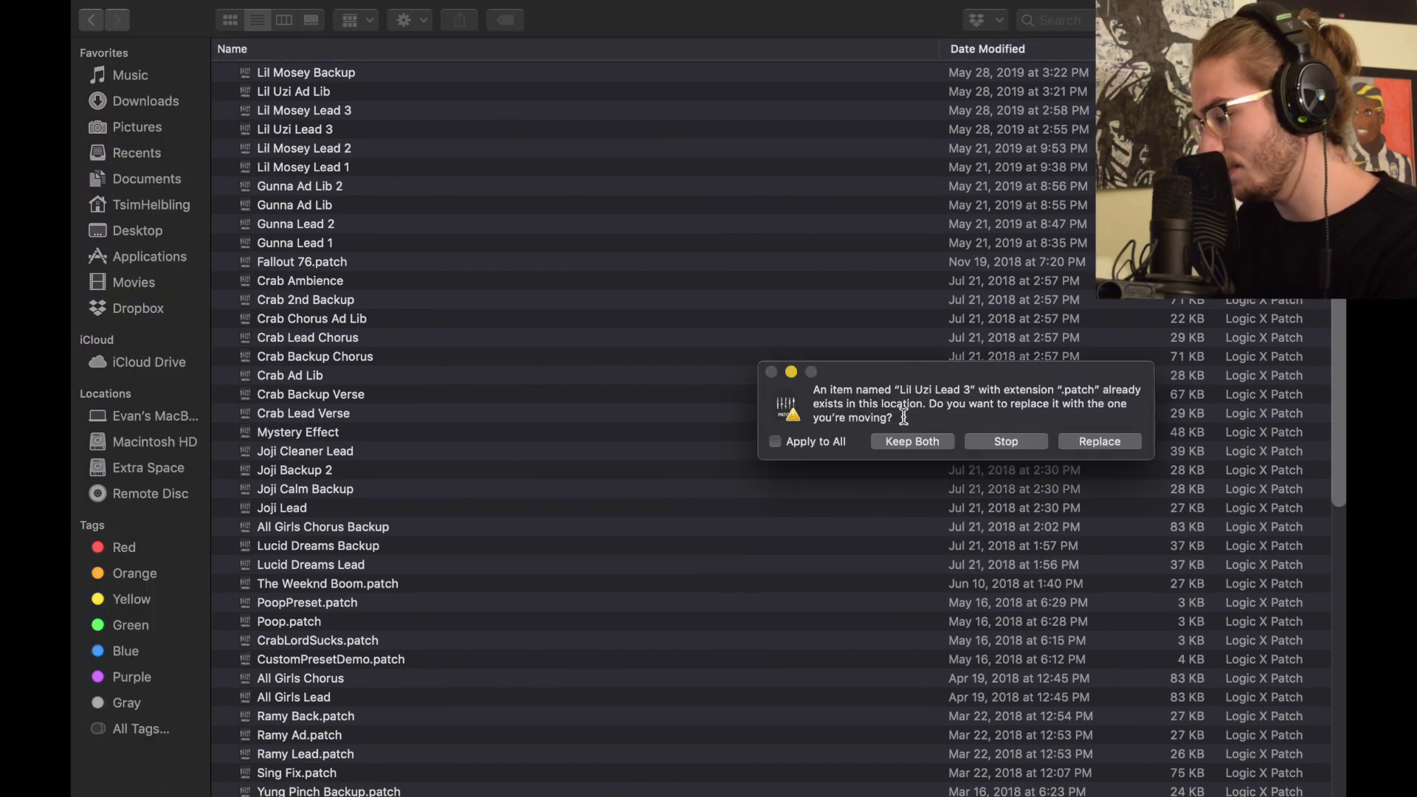
pyautogui.moveTo(846, 388); pyautogui.dragTo(660, 348)
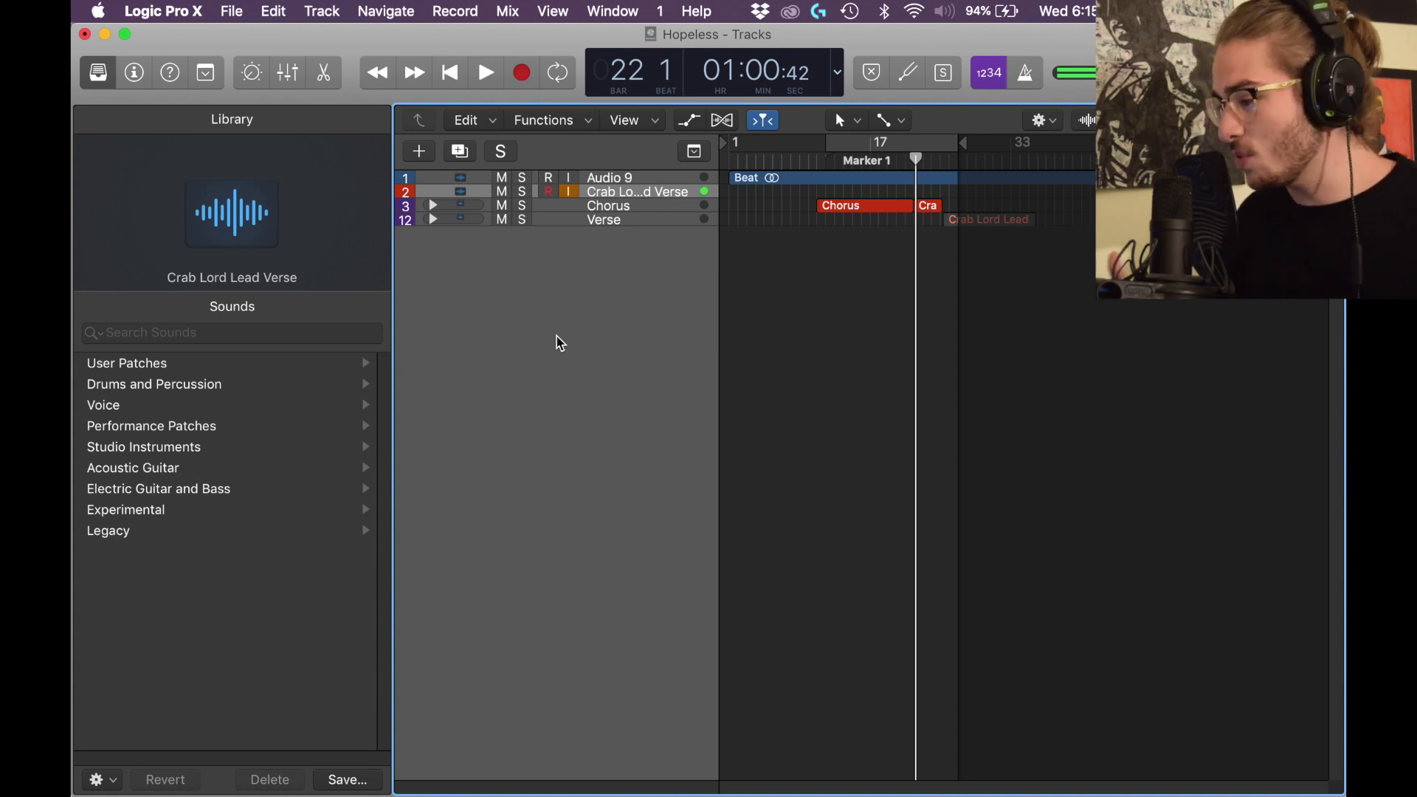
# With the Library shown, add an audio track named FIND FOLDER and start saving it as a patch.
pyautogui.click(99, 78)
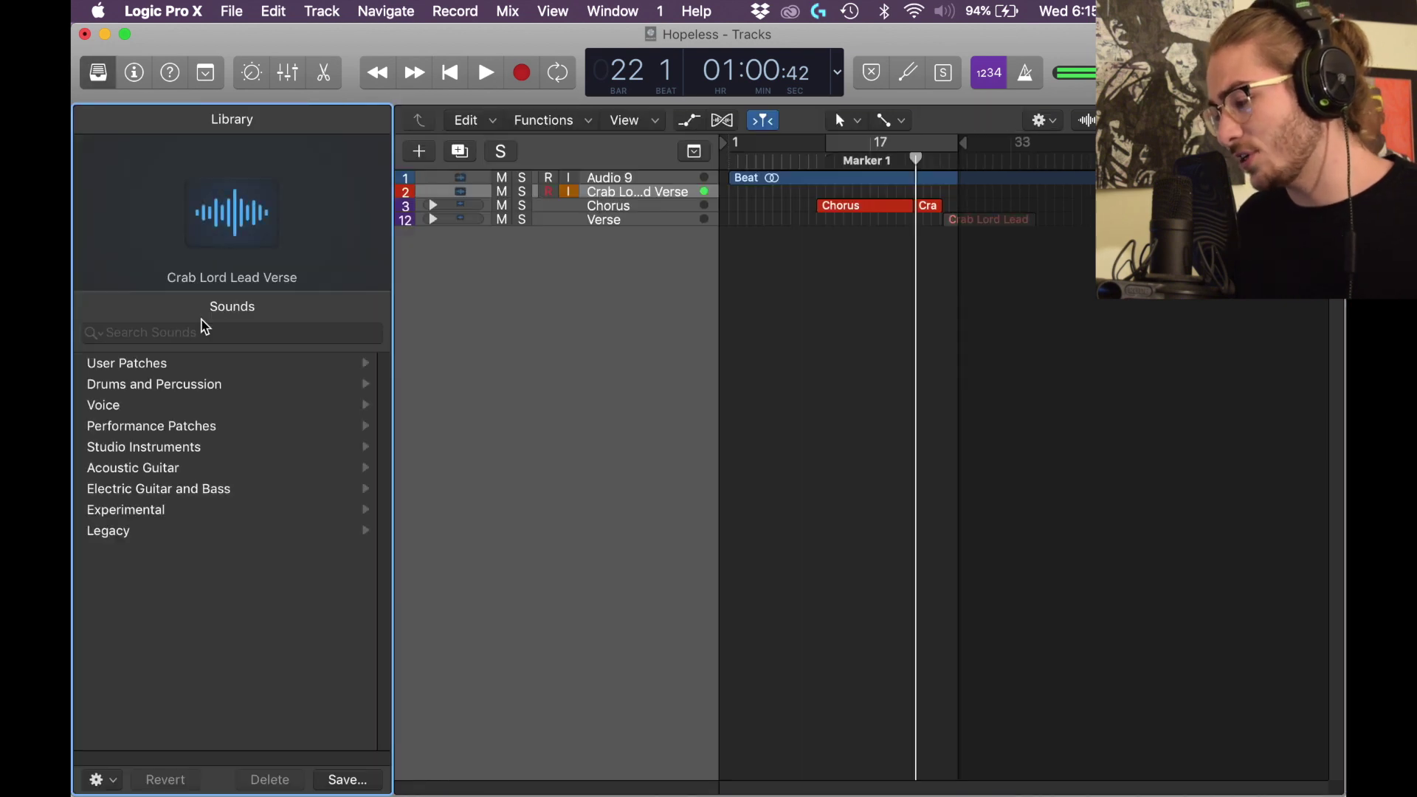
pyautogui.click(304, 9)
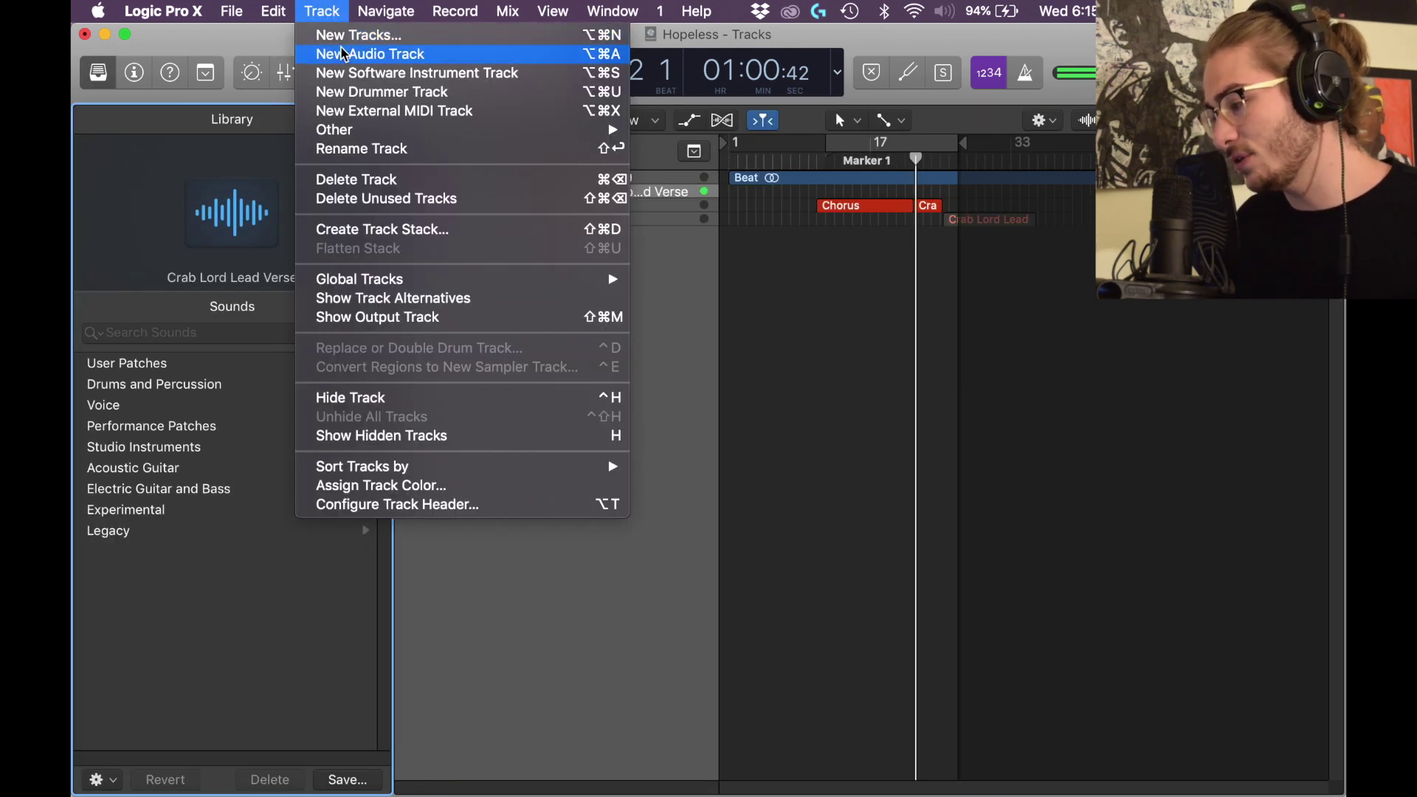
pyautogui.click(328, 51)
pyautogui.doubleClick(522, 342)
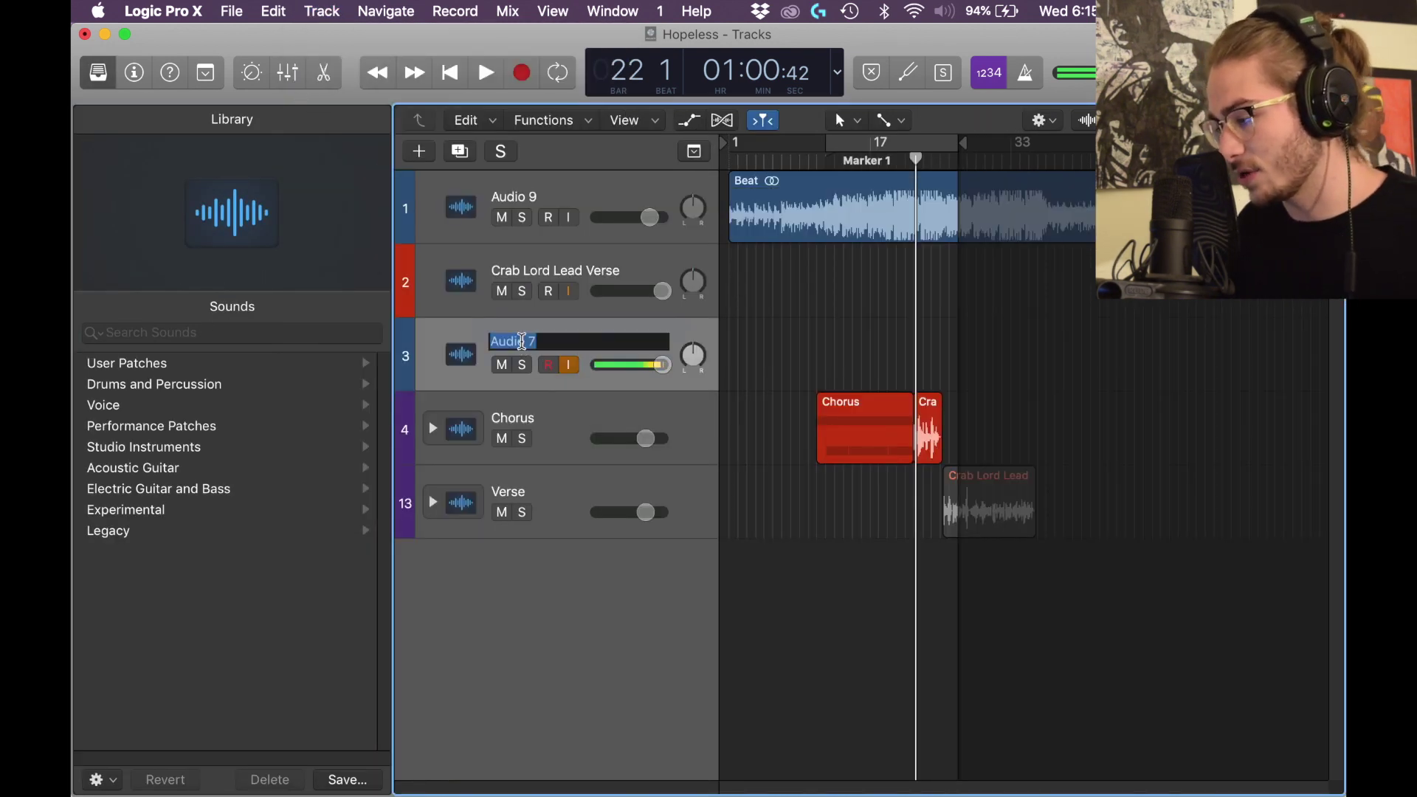
pyautogui.write('F')
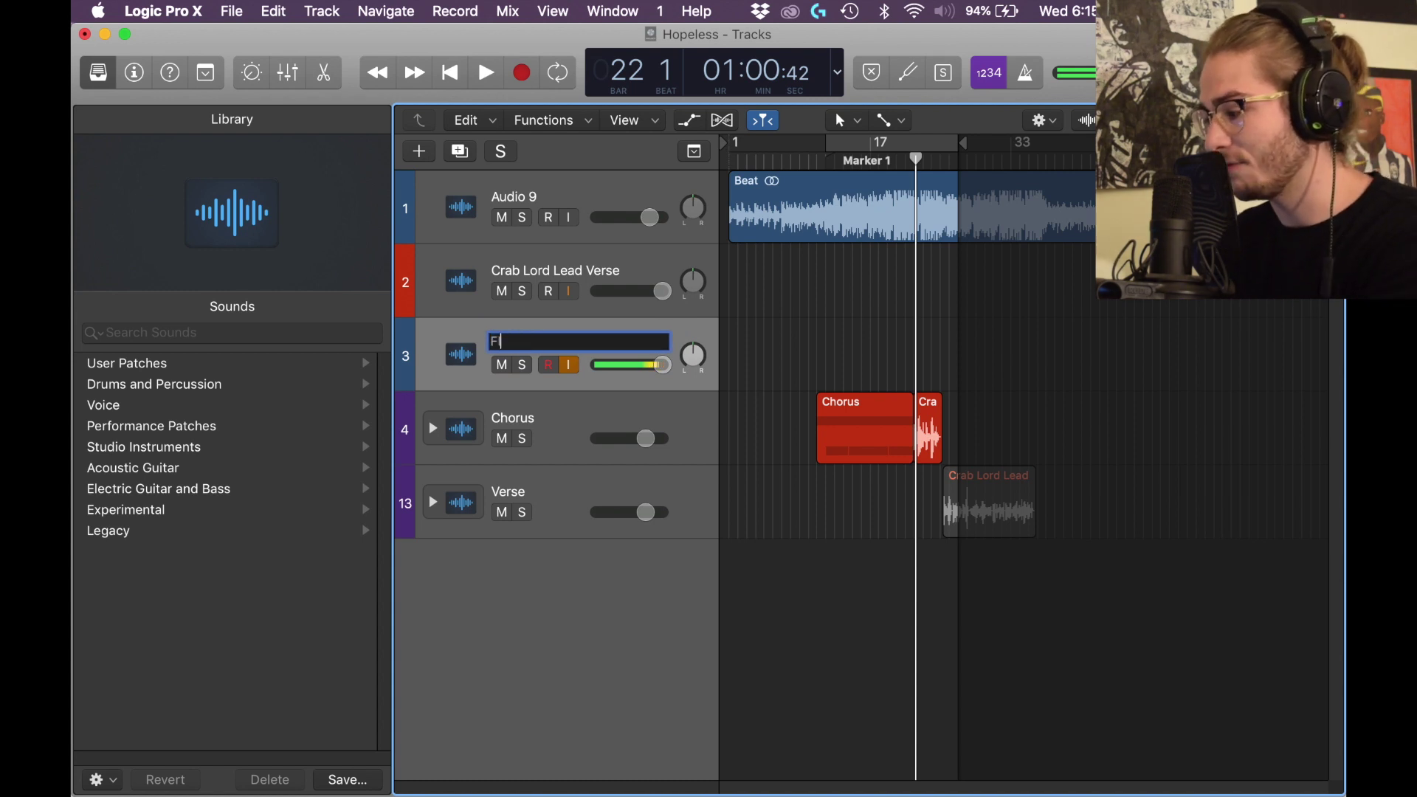
pyautogui.write('IND FOLDER')
pyautogui.press('Return')
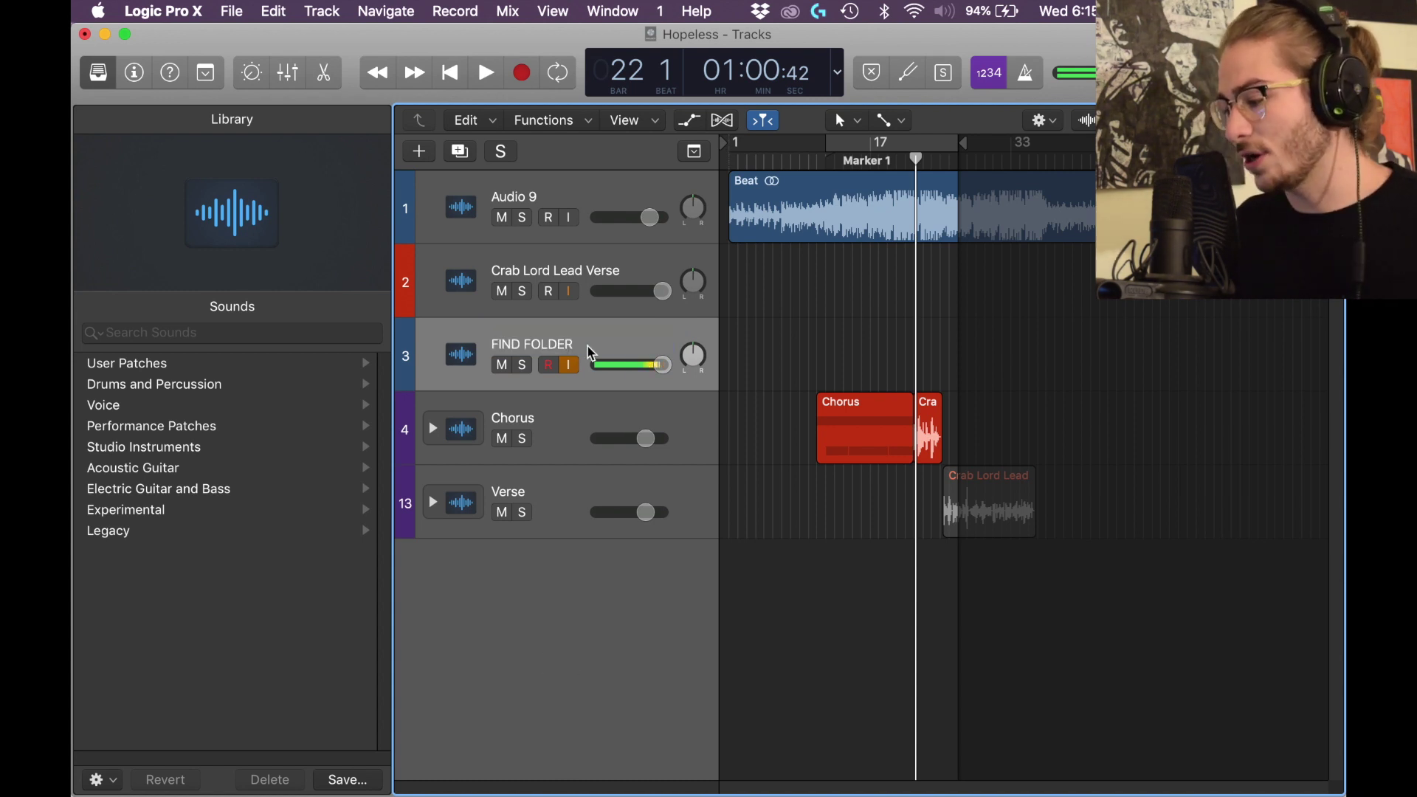
pyautogui.click(352, 783)
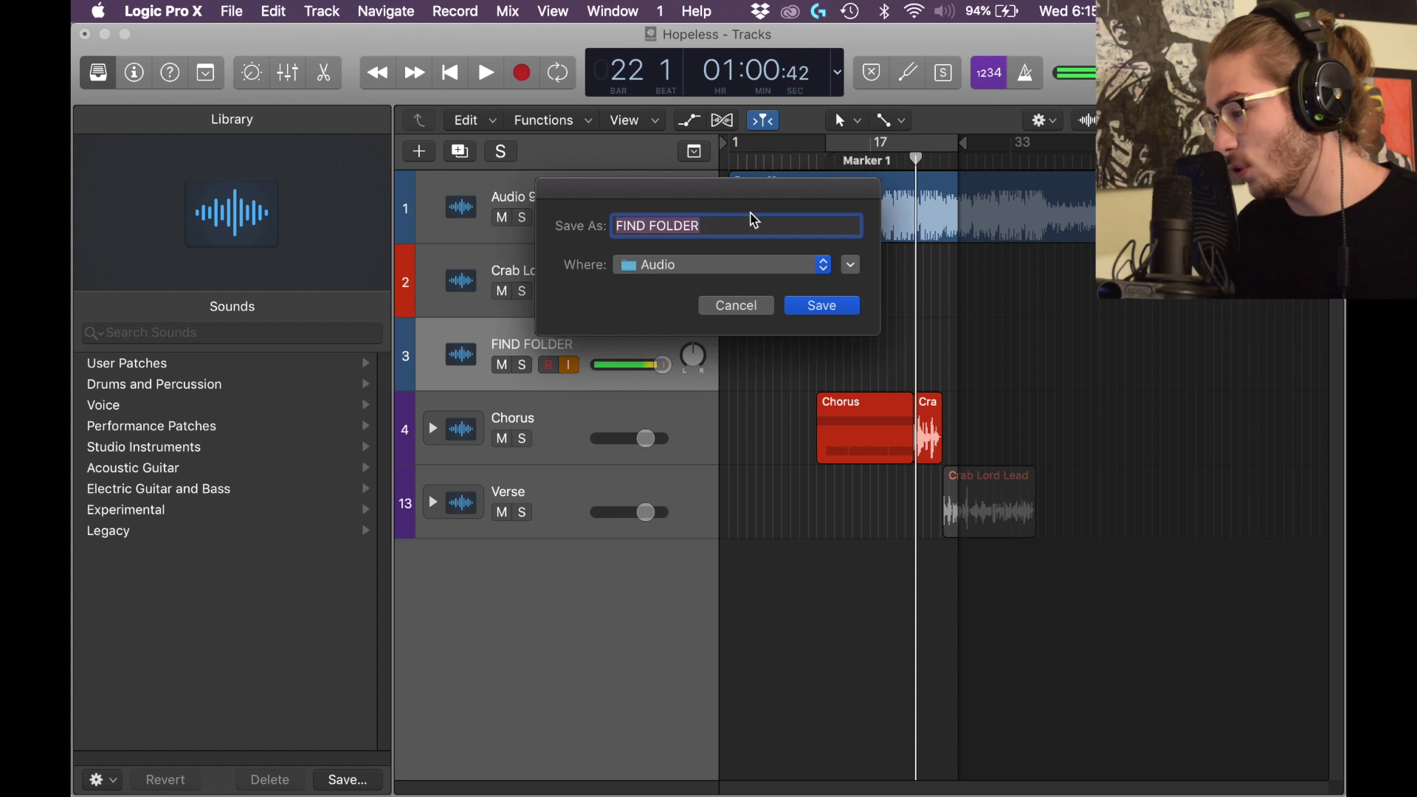
# Save the FIND FOLDER patch to Audio, confirm it in User Patches, then hide the Library.
pyautogui.click(804, 305)
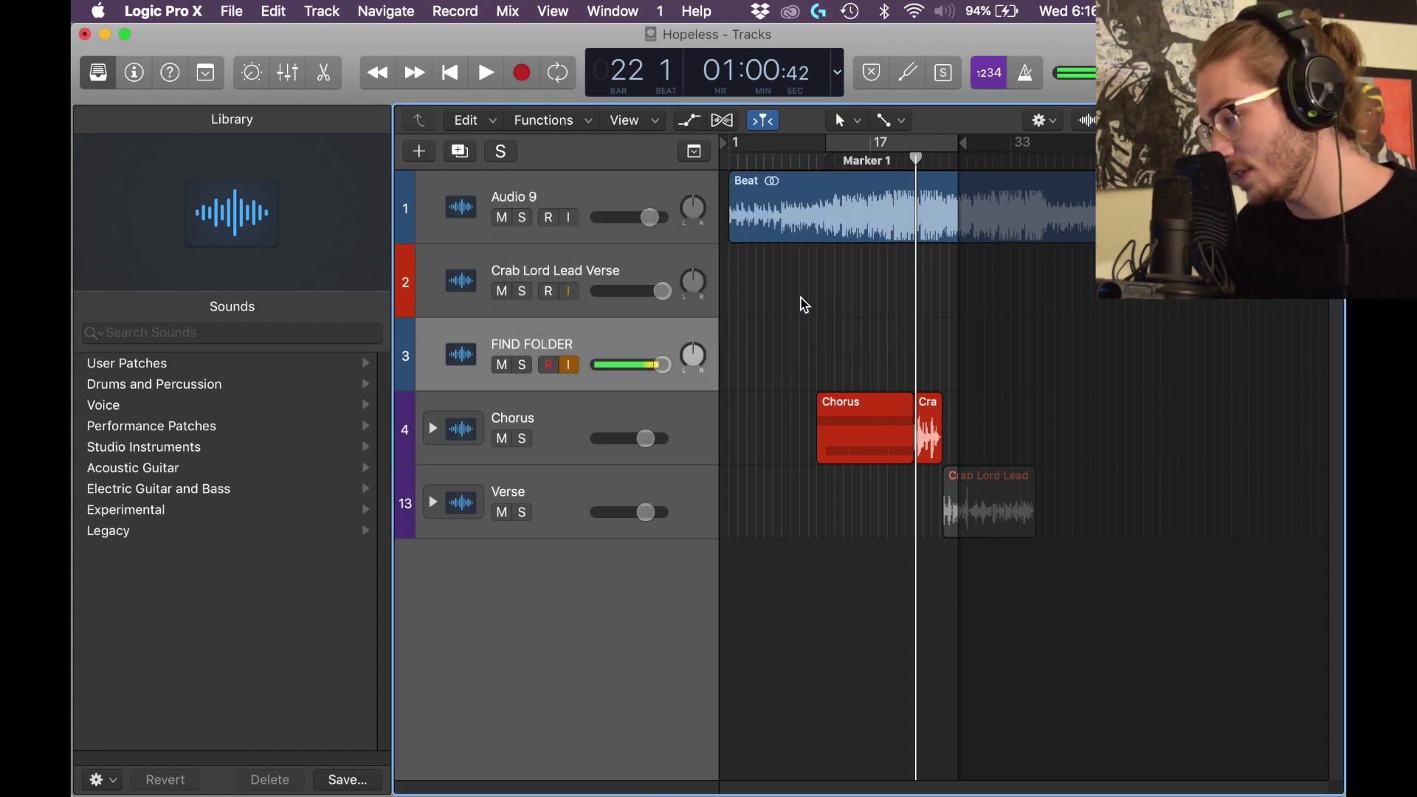
pyautogui.press('Up')
pyautogui.click(127, 371)
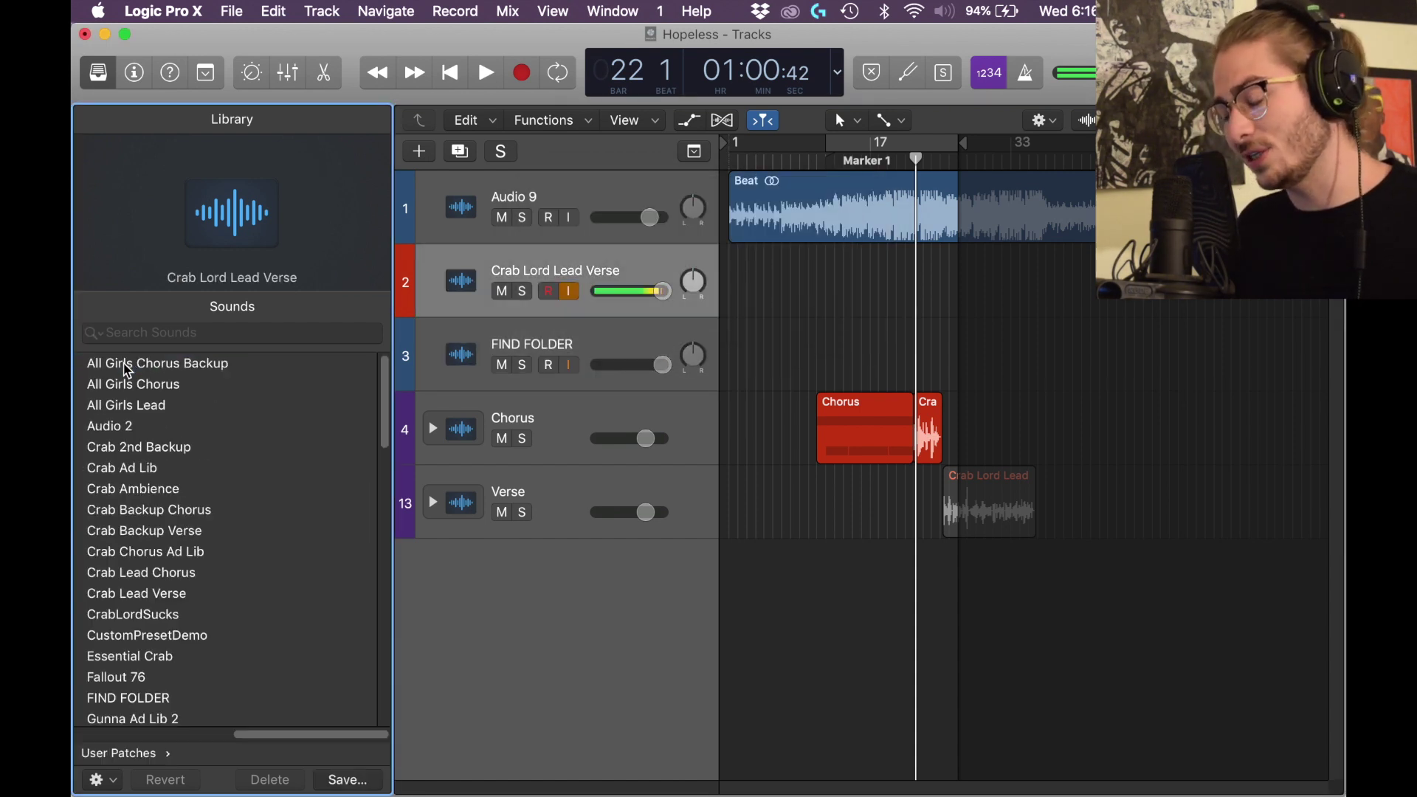
pyautogui.scroll(-15, 164, 565)
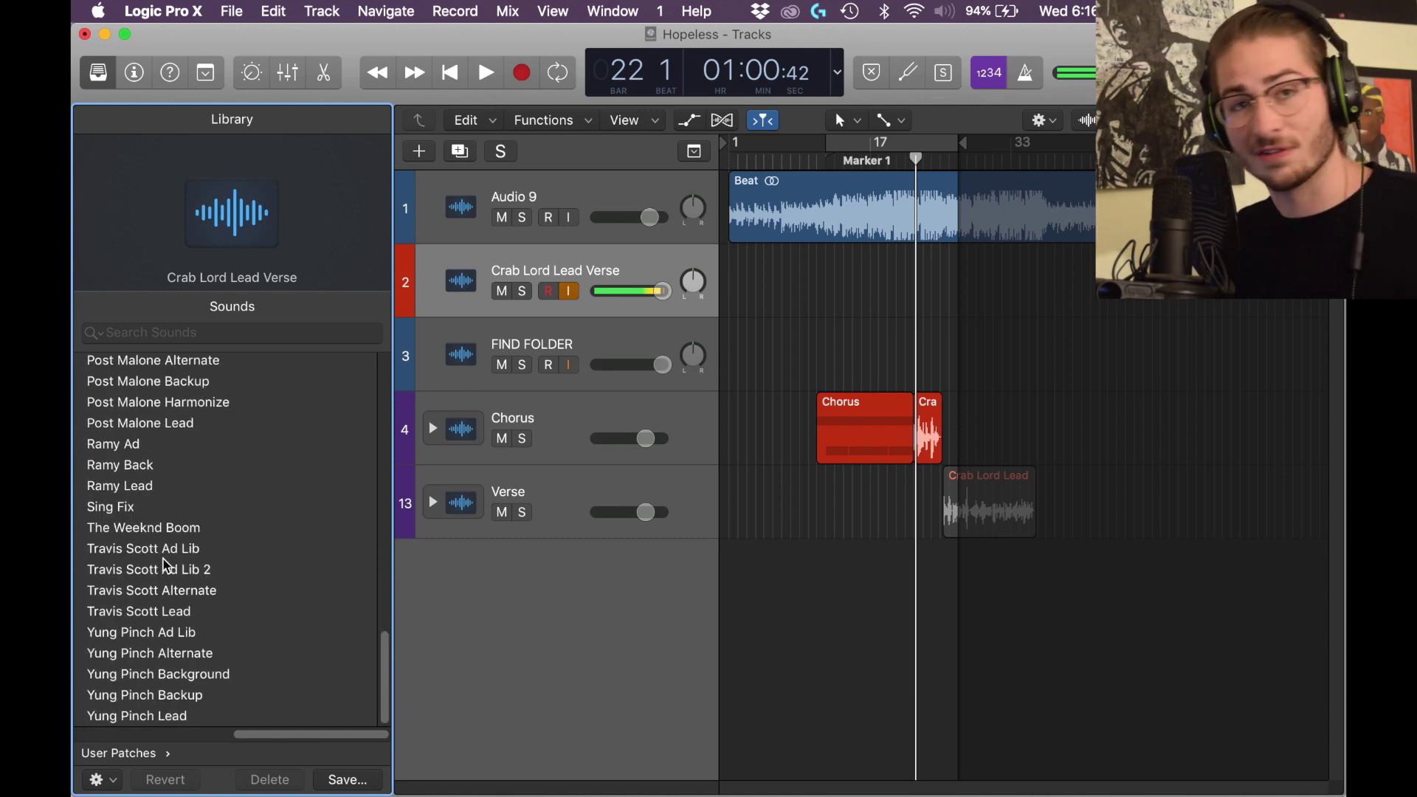
pyautogui.scroll(3, 221, 572)
pyautogui.press('y')
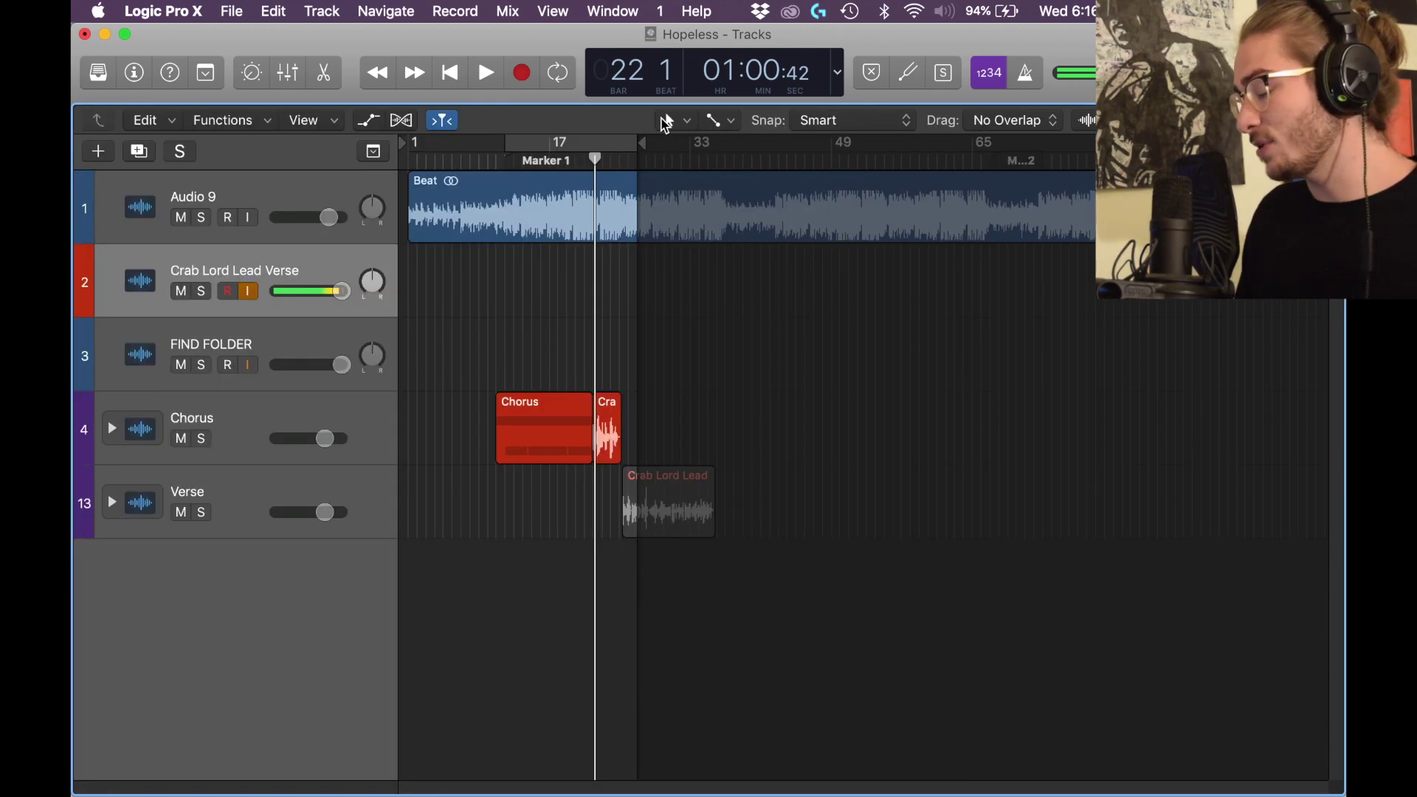
pyautogui.press('super+space')
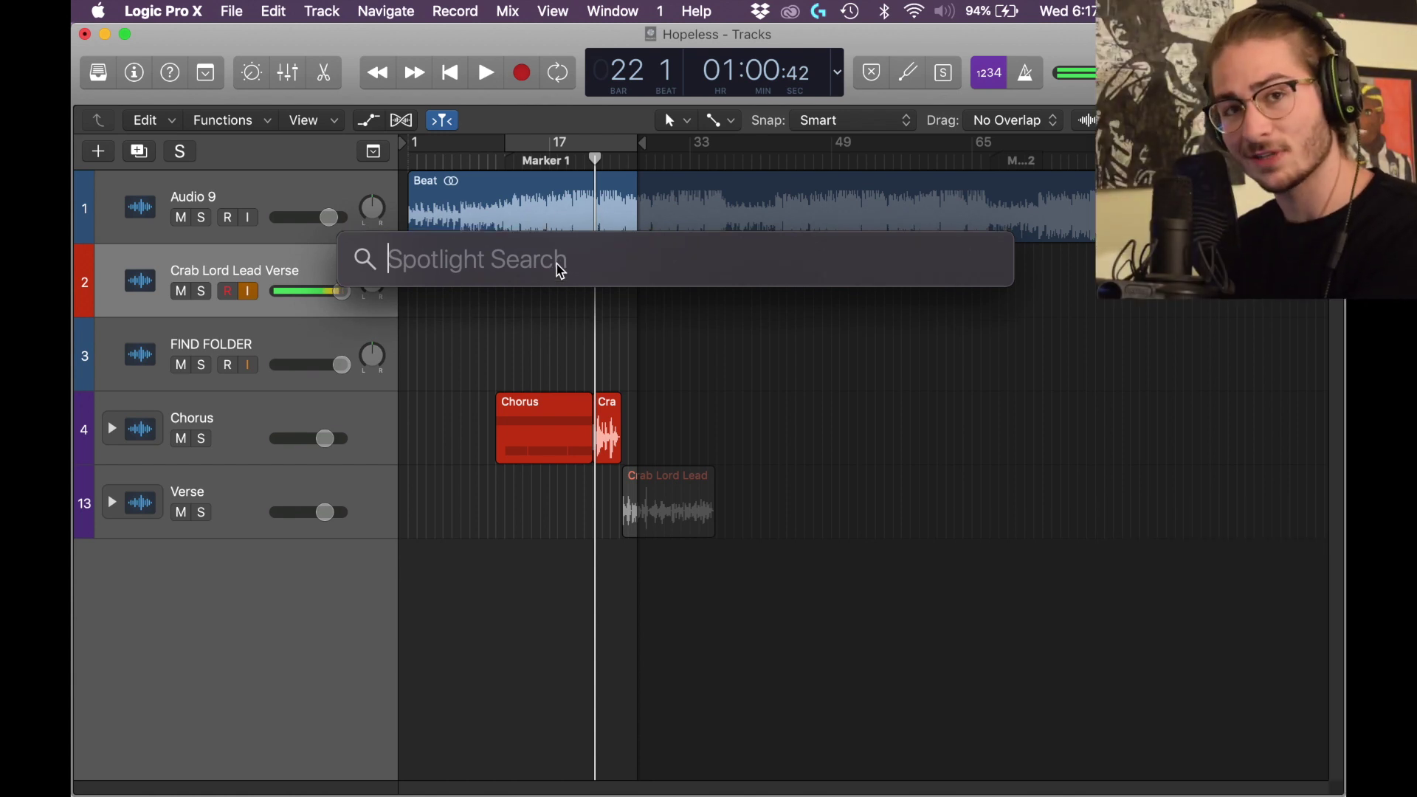
# Search Spotlight for 'find folder.patch' and open the FIND FOLDER.patch result.
pyautogui.write('find folder')
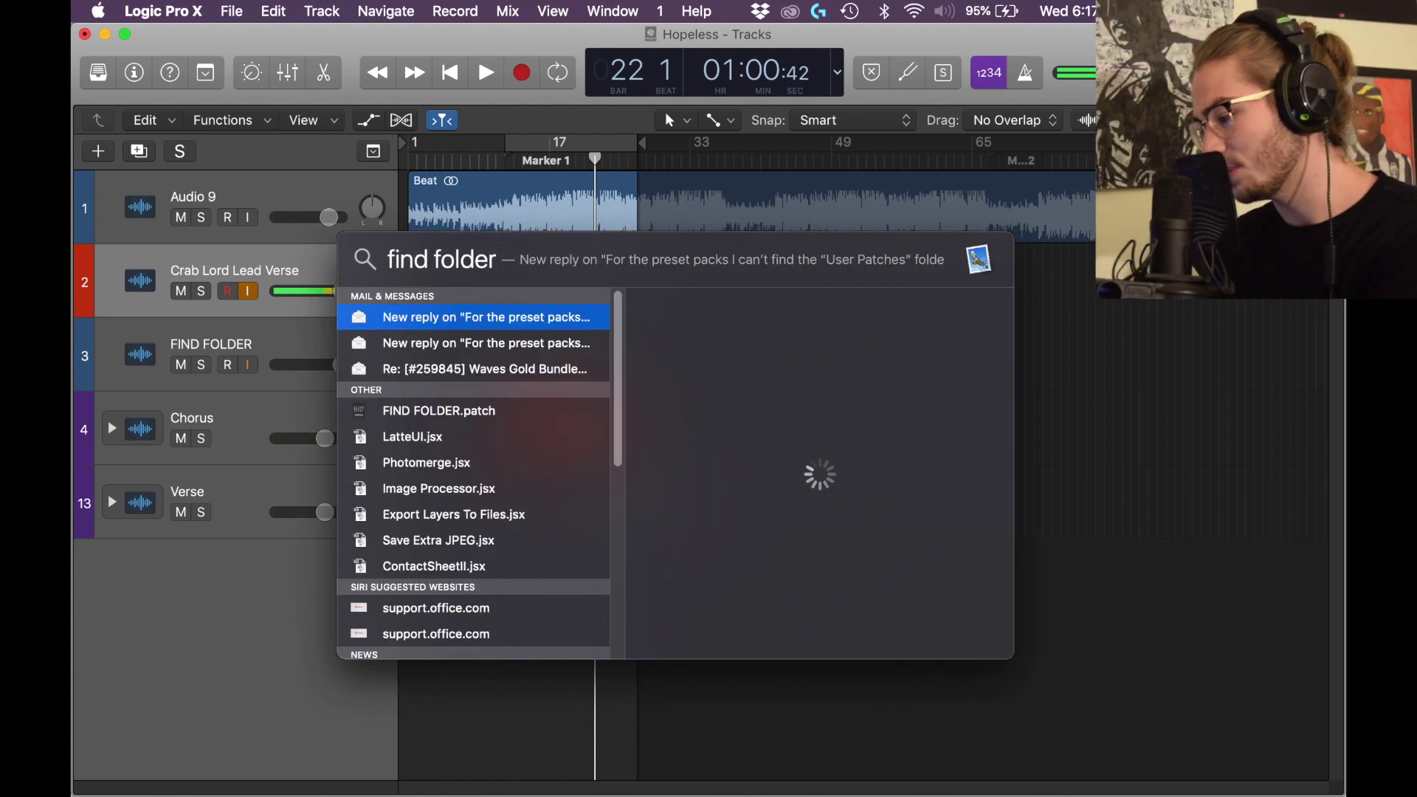
pyautogui.click(414, 410)
pyautogui.click(505, 253)
pyautogui.write('.patc')
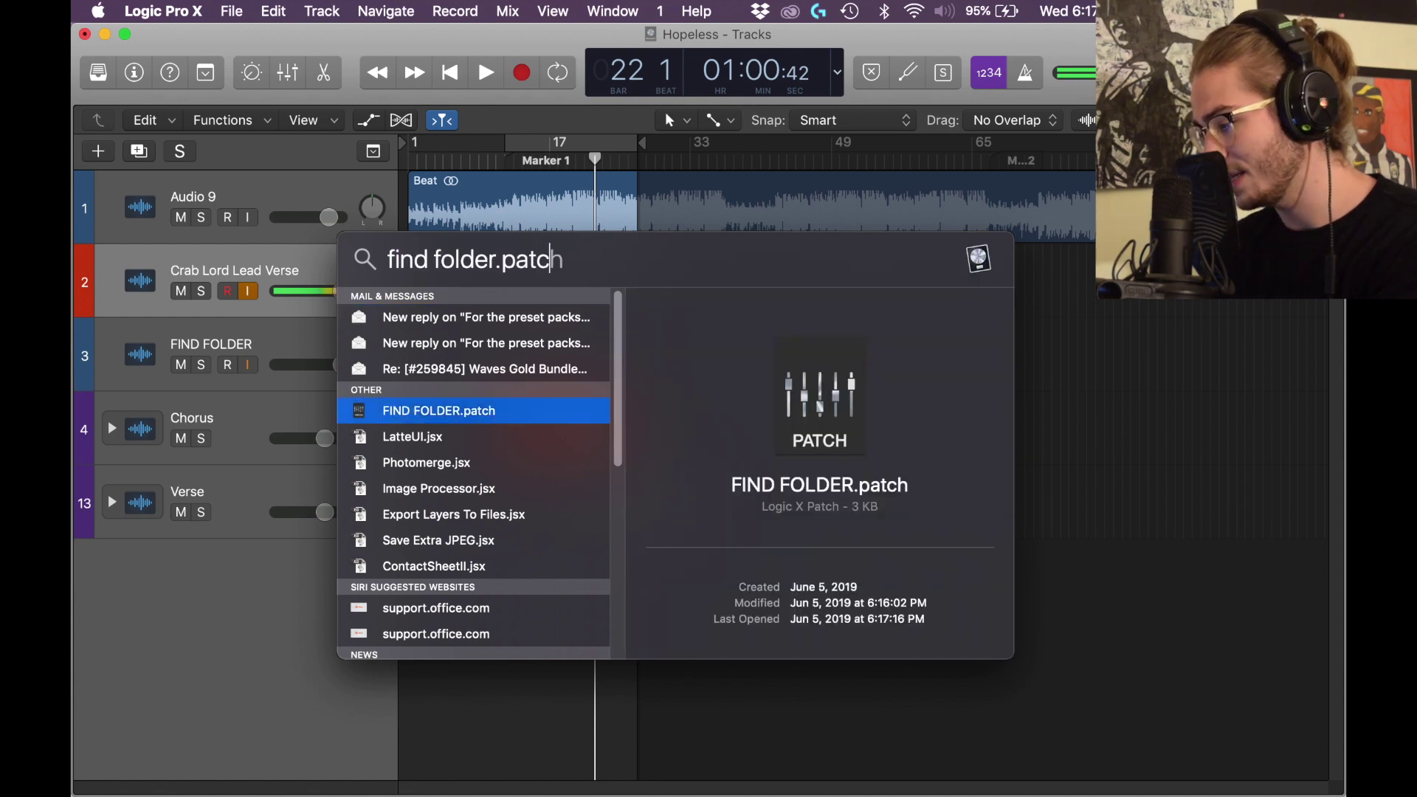
pyautogui.write('h')
pyautogui.click(443, 345)
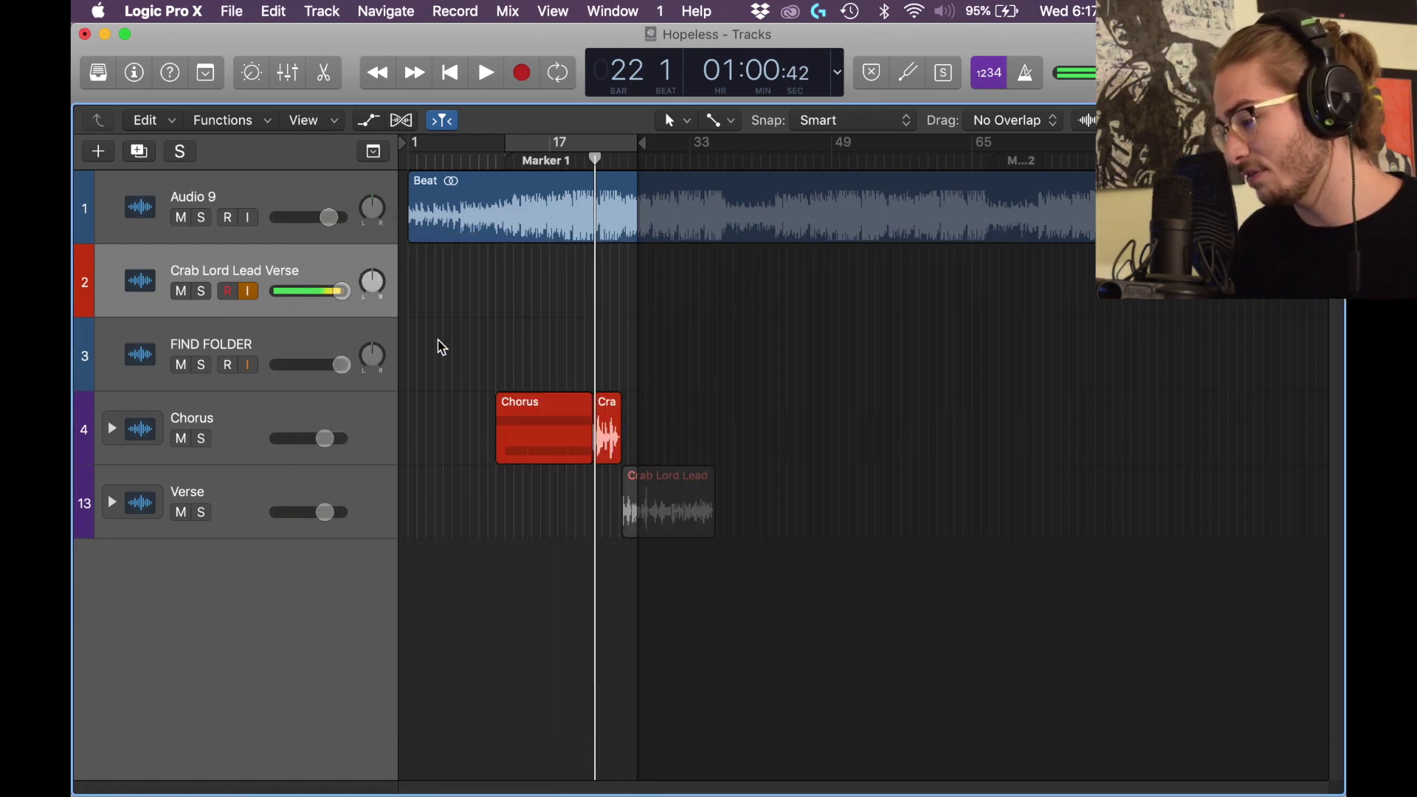
# Check the FIND FOLDER.patch location in its Audio folder, then close that Finder window.
pyautogui.click(818, 356)
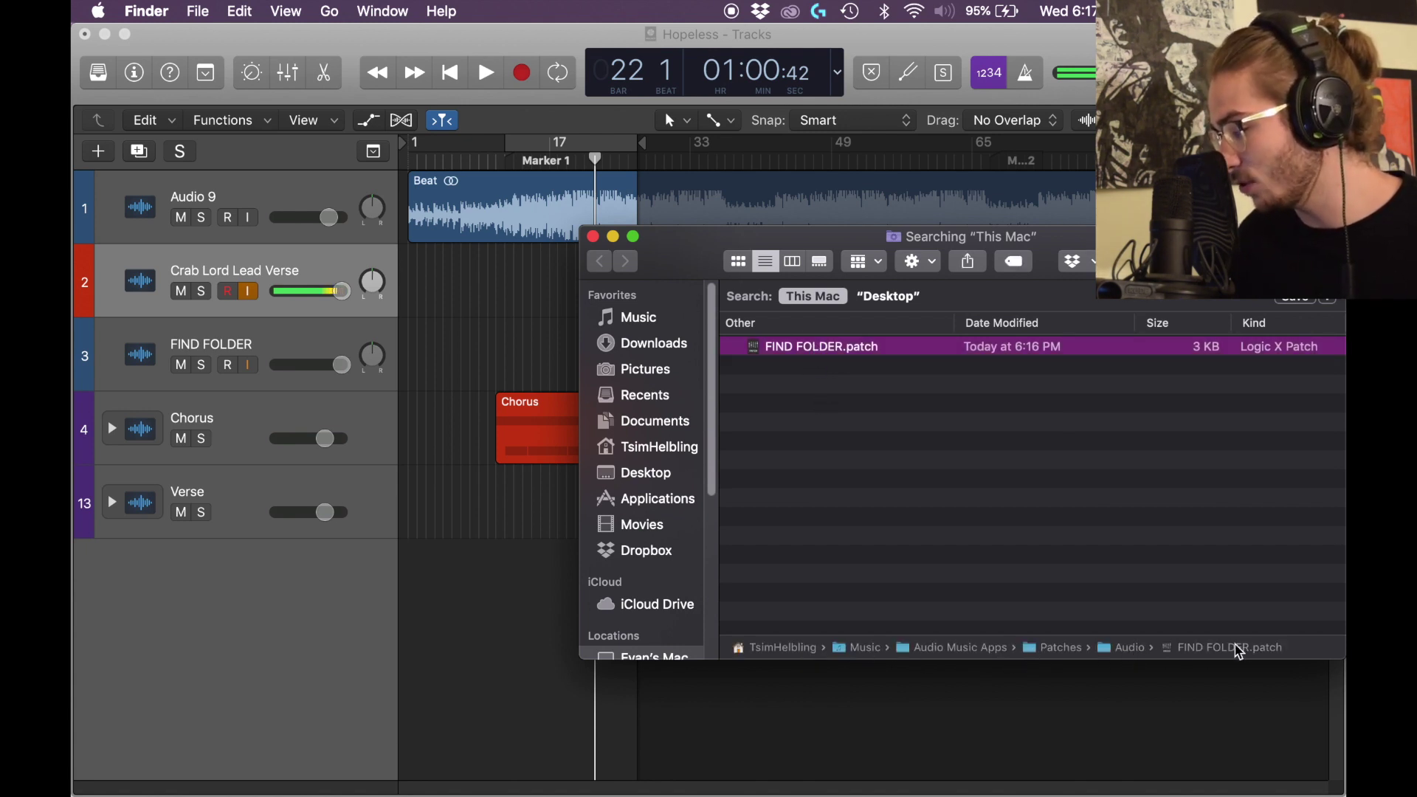
pyautogui.doubleClick(1103, 649)
pyautogui.scroll(-15, 1011, 578)
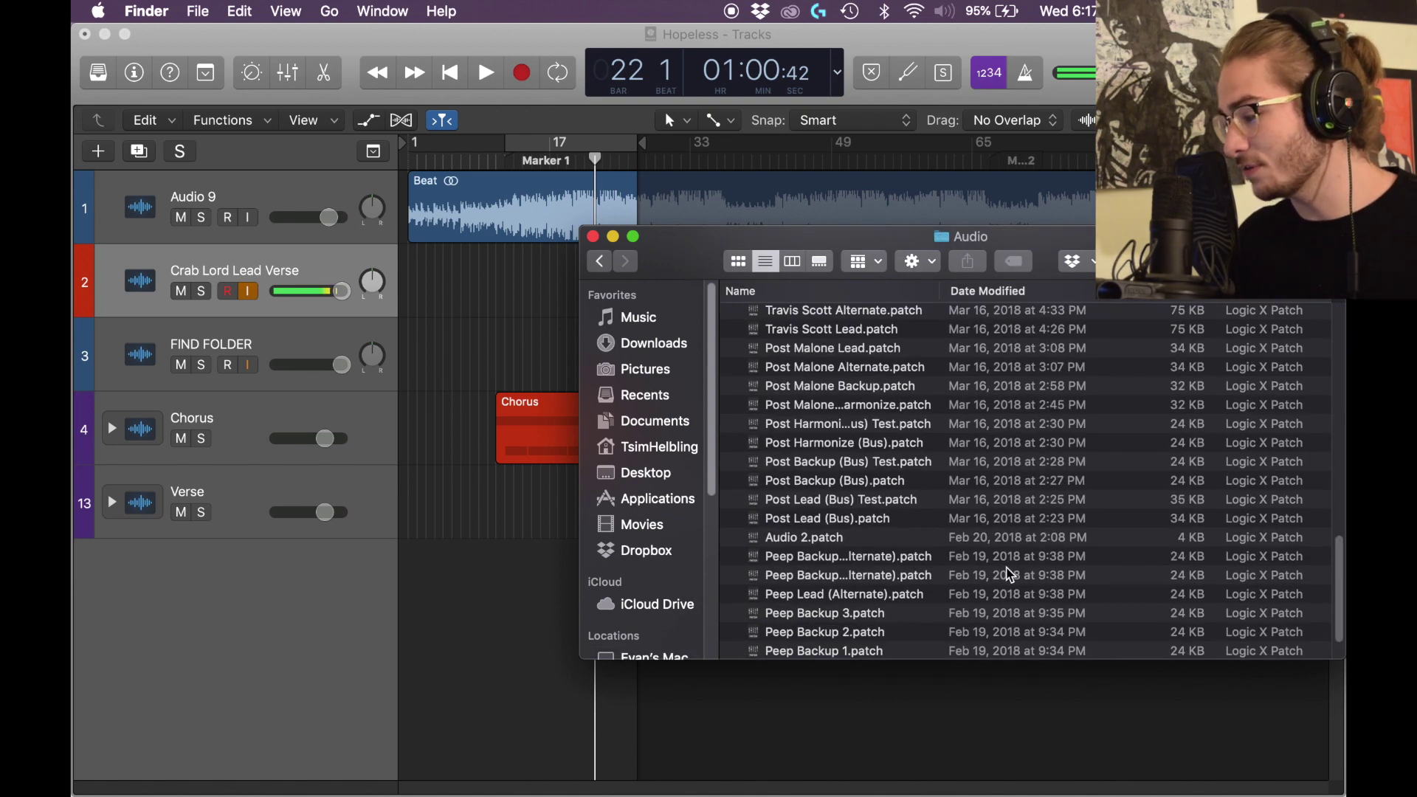
pyautogui.scroll(15, 1010, 578)
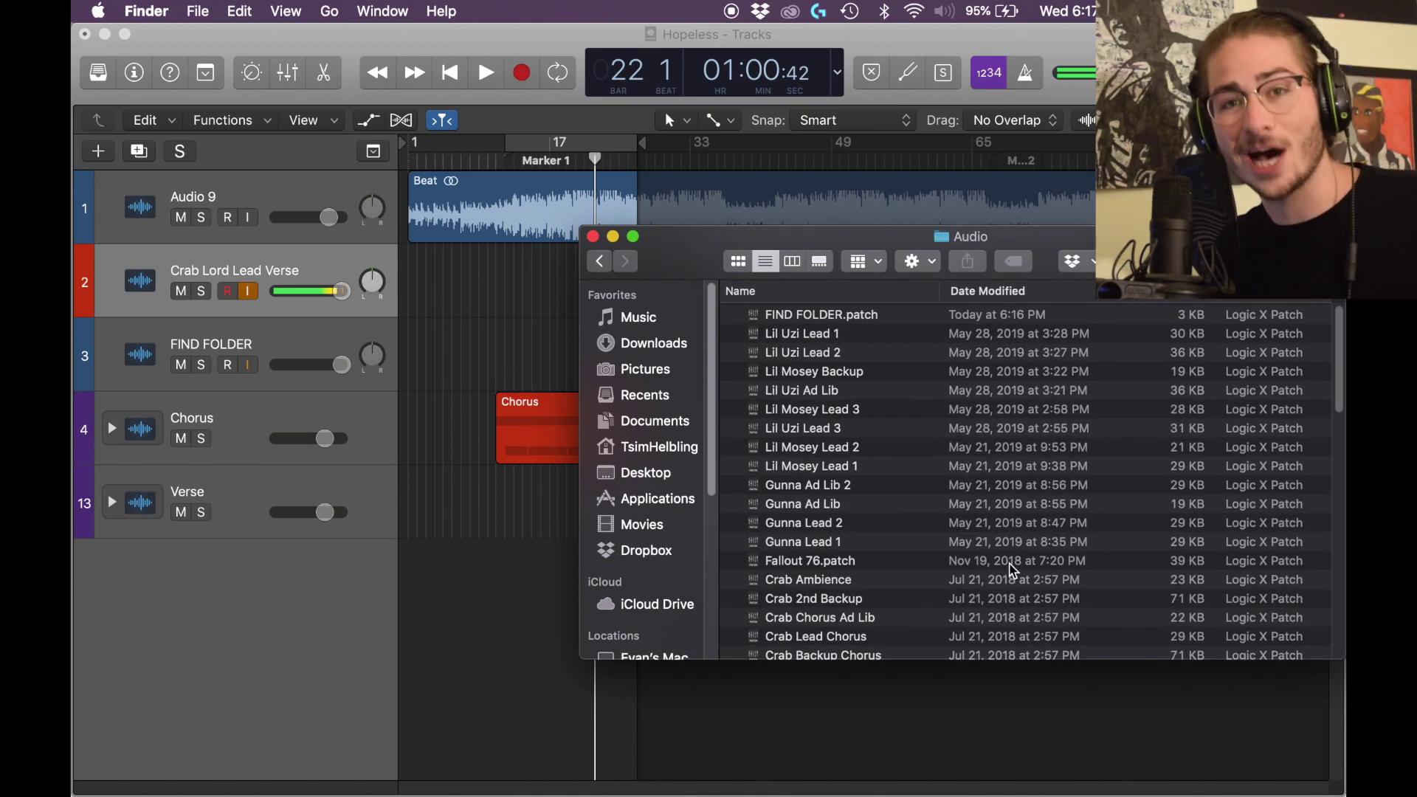
pyautogui.click(593, 236)
# Refresh Logic's sound Library from its gear menu to pick up the new patches.
pyautogui.click(98, 72)
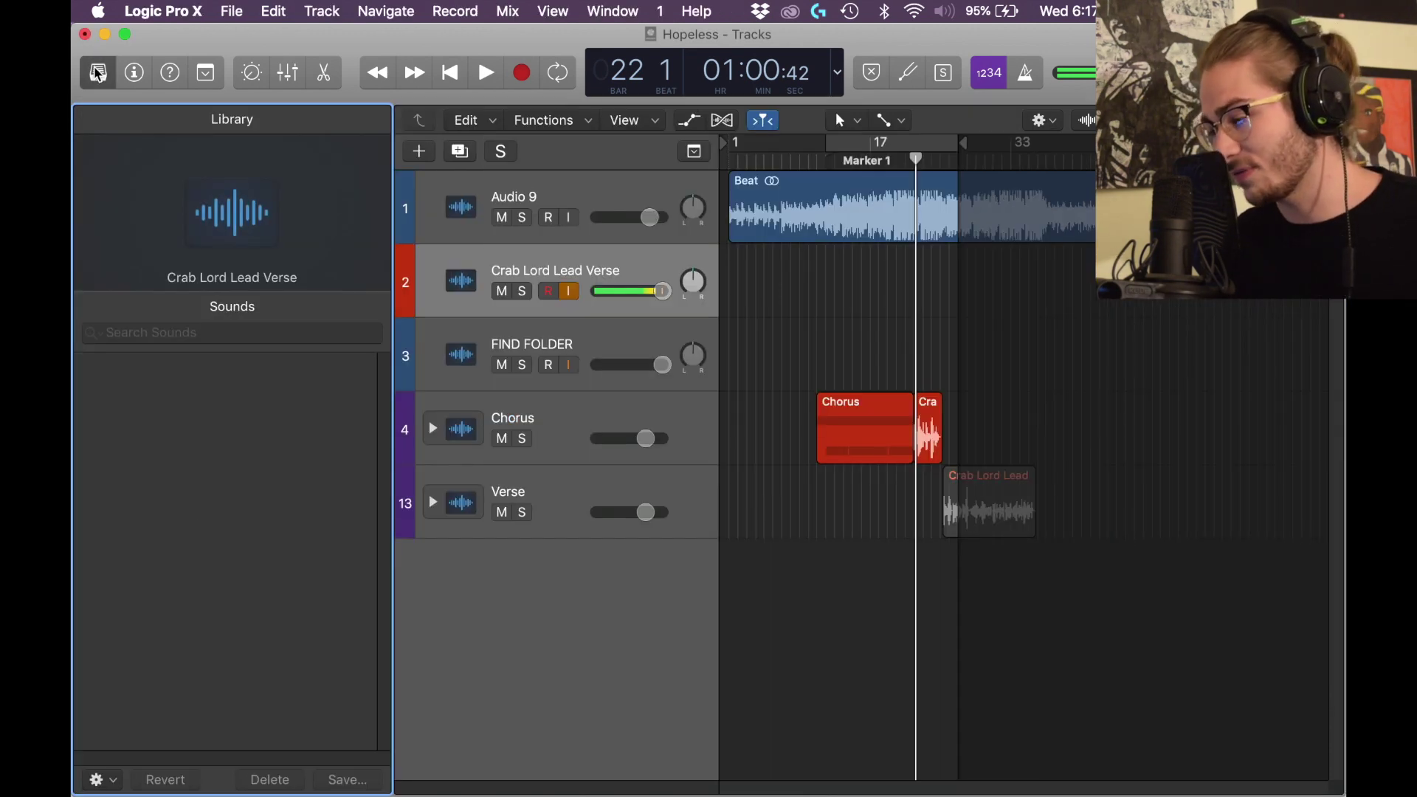
pyautogui.click(111, 784)
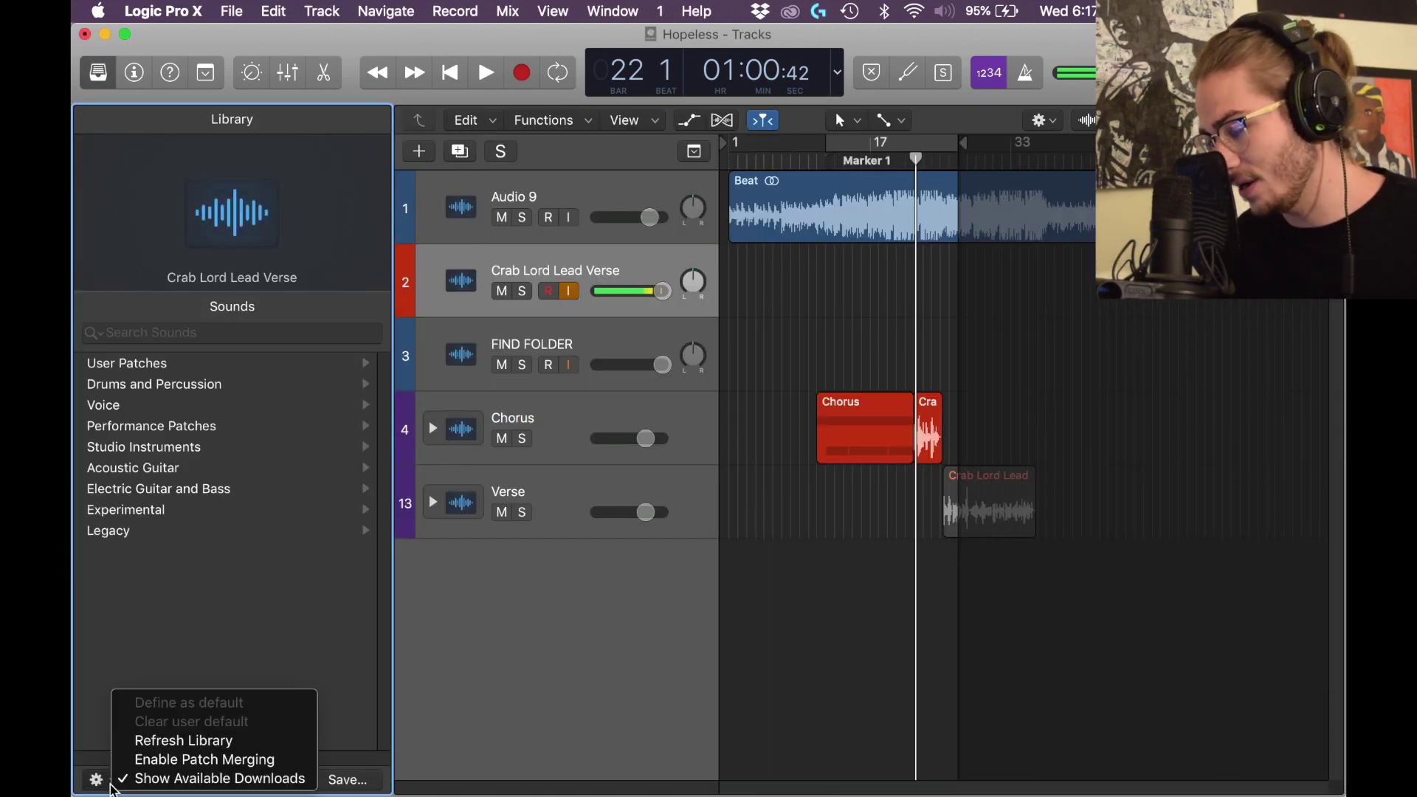
pyautogui.click(181, 740)
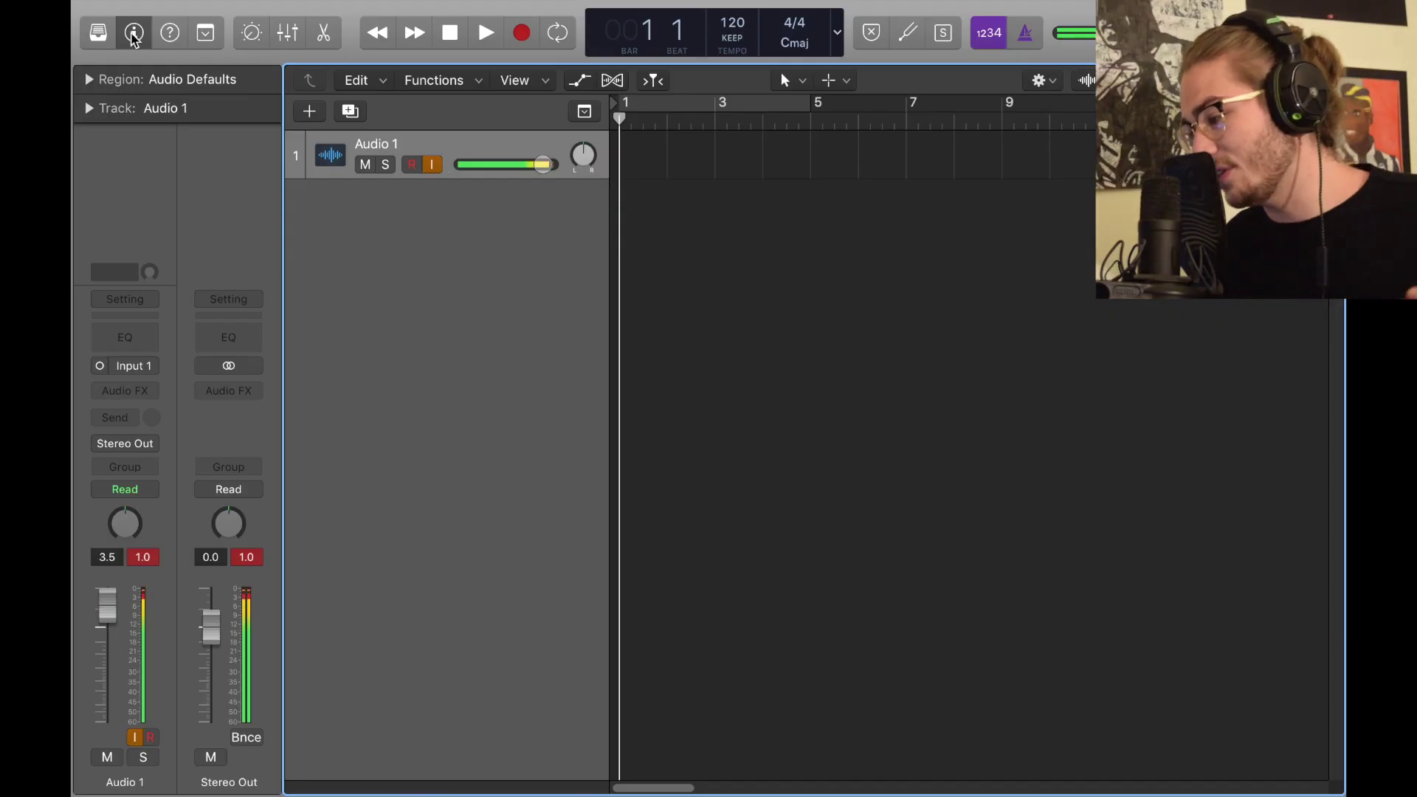
# Close the Inspector, show the Mixer, and load Lil Uzi Lead 2 from User Patches.
pyautogui.click(133, 33)
pyautogui.click(287, 33)
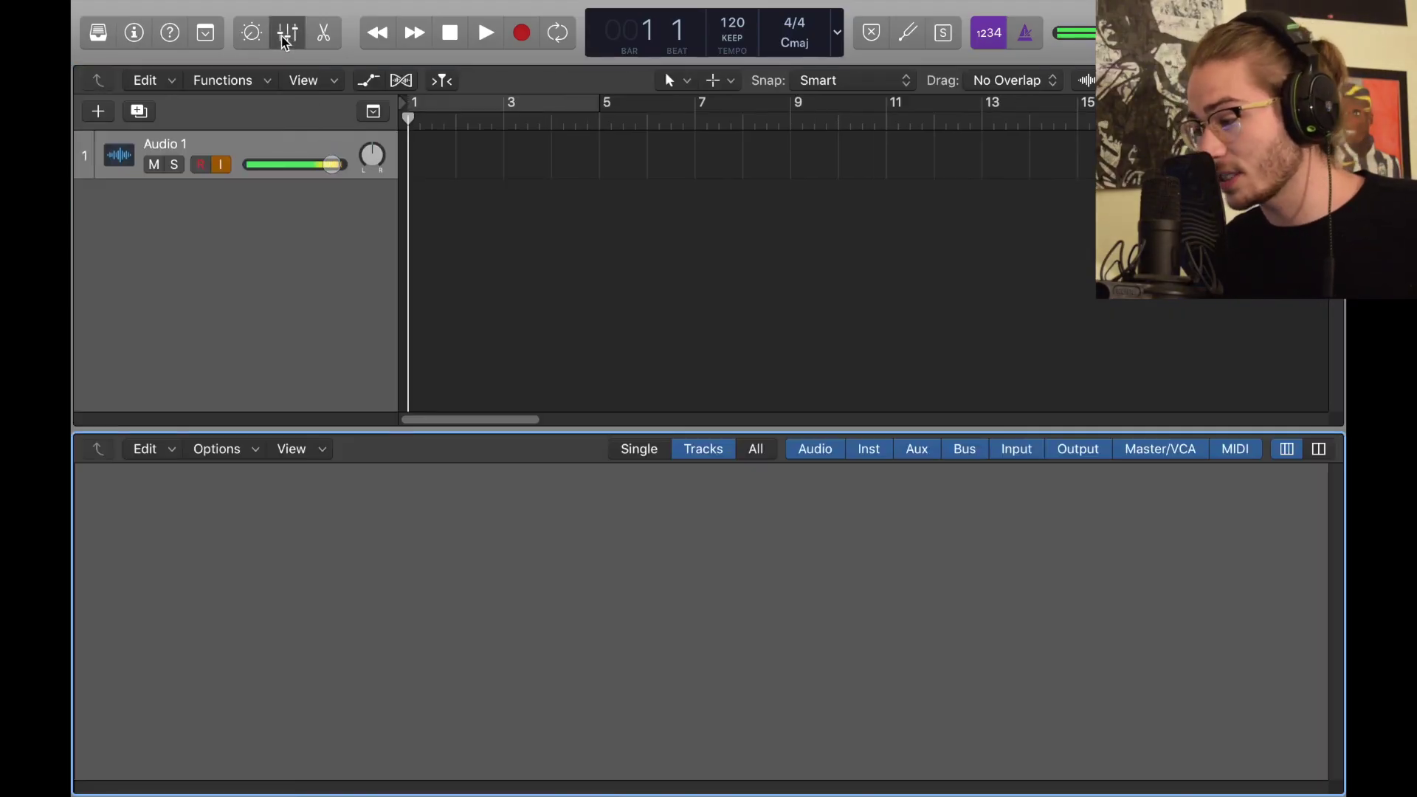
pyautogui.click(98, 32)
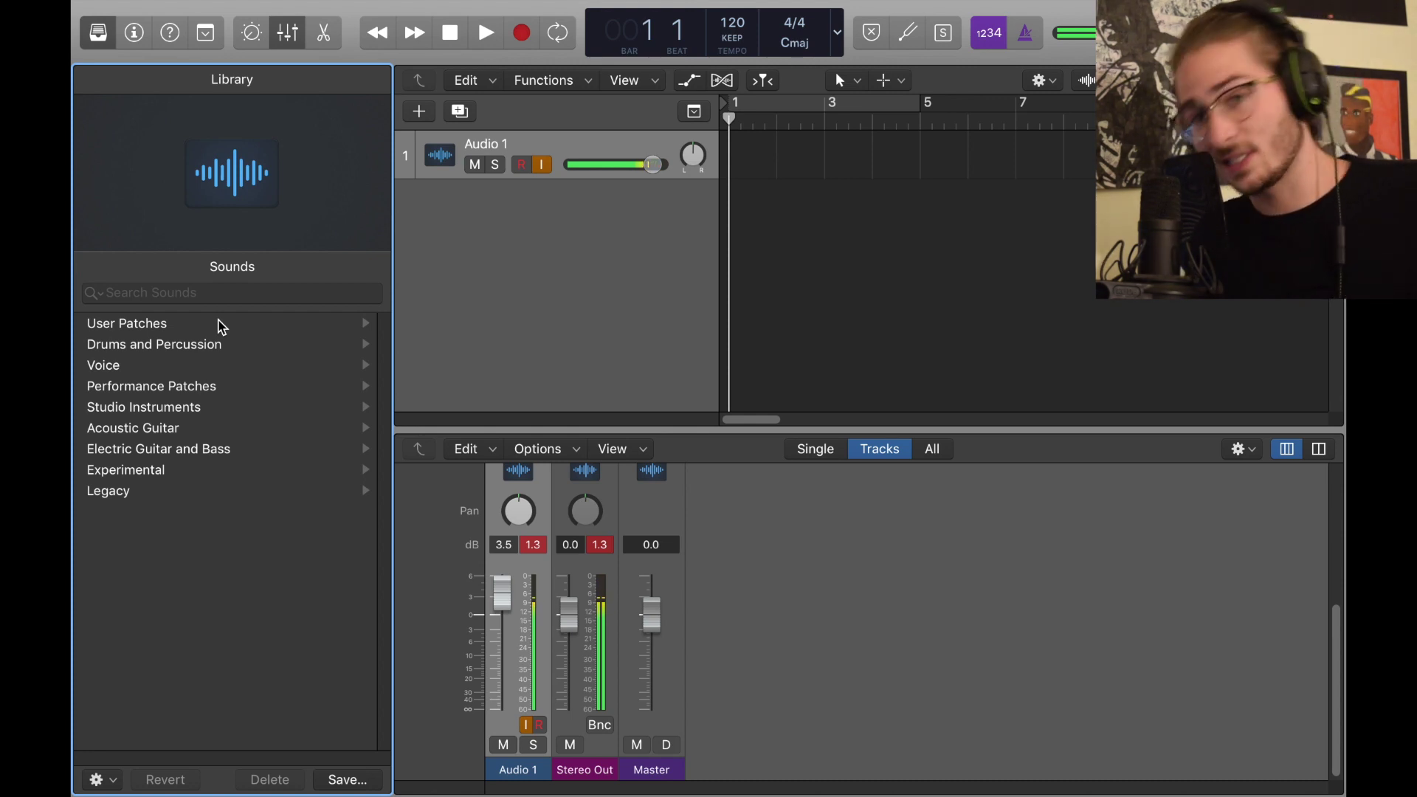
pyautogui.click(225, 328)
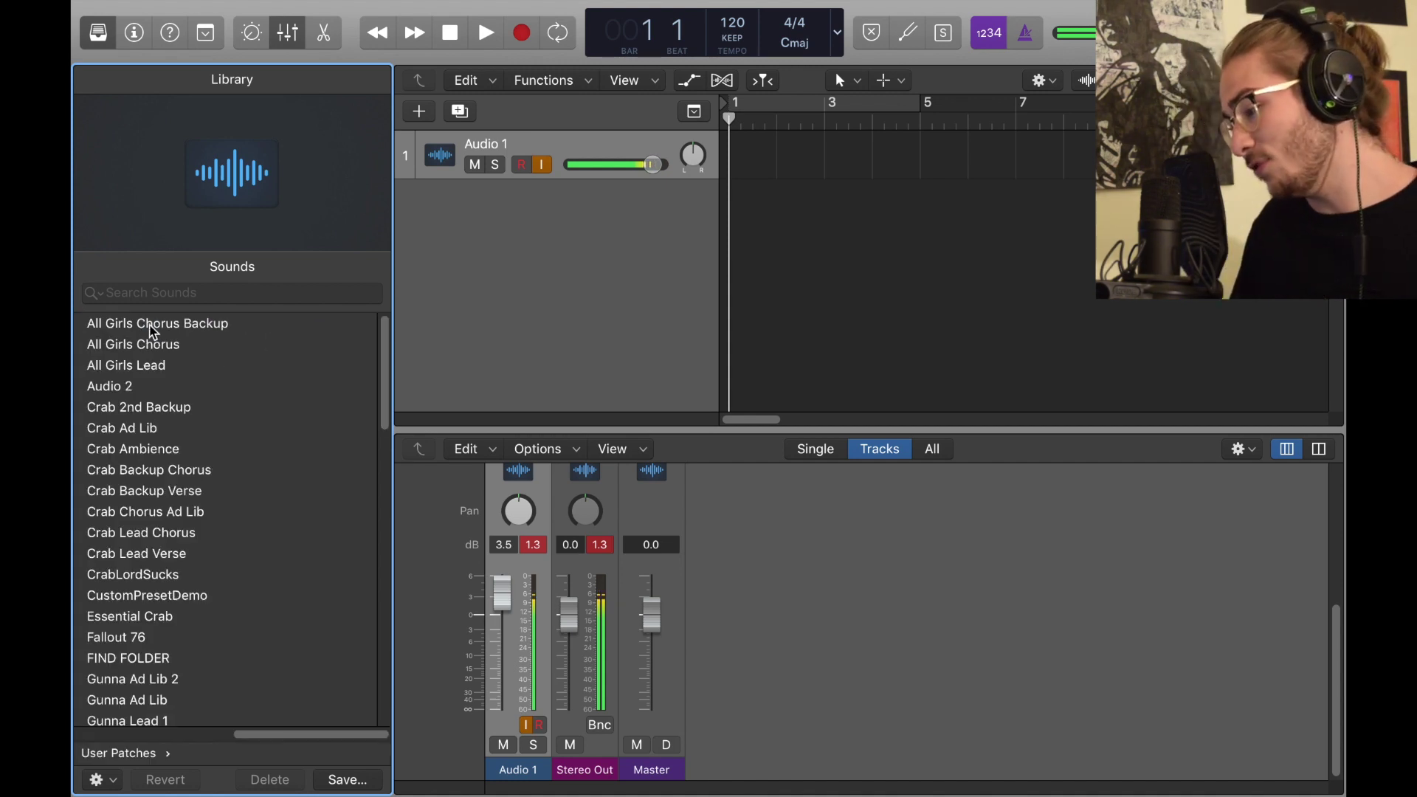
pyautogui.scroll(-10, 299, 454)
pyautogui.scroll(5, 301, 458)
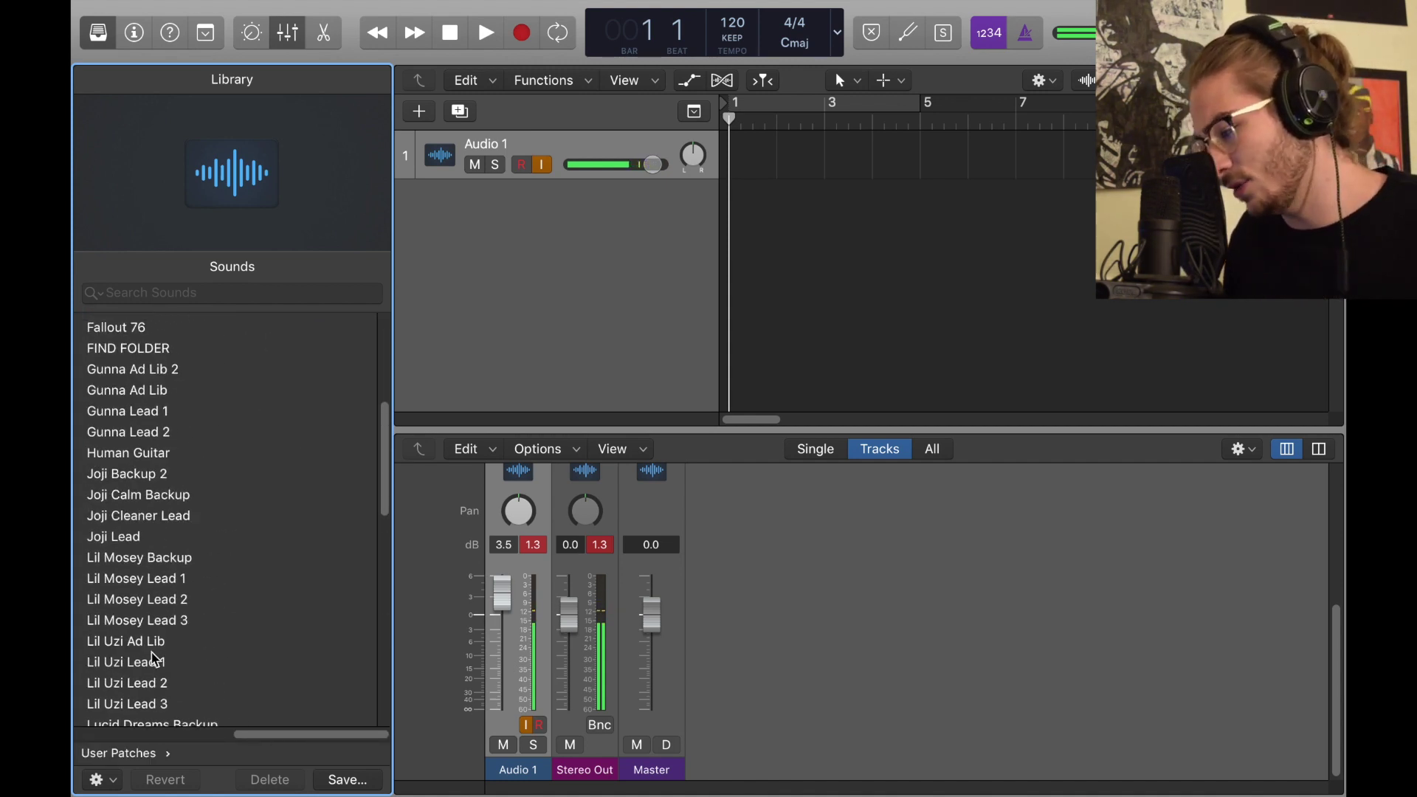
pyautogui.click(163, 661)
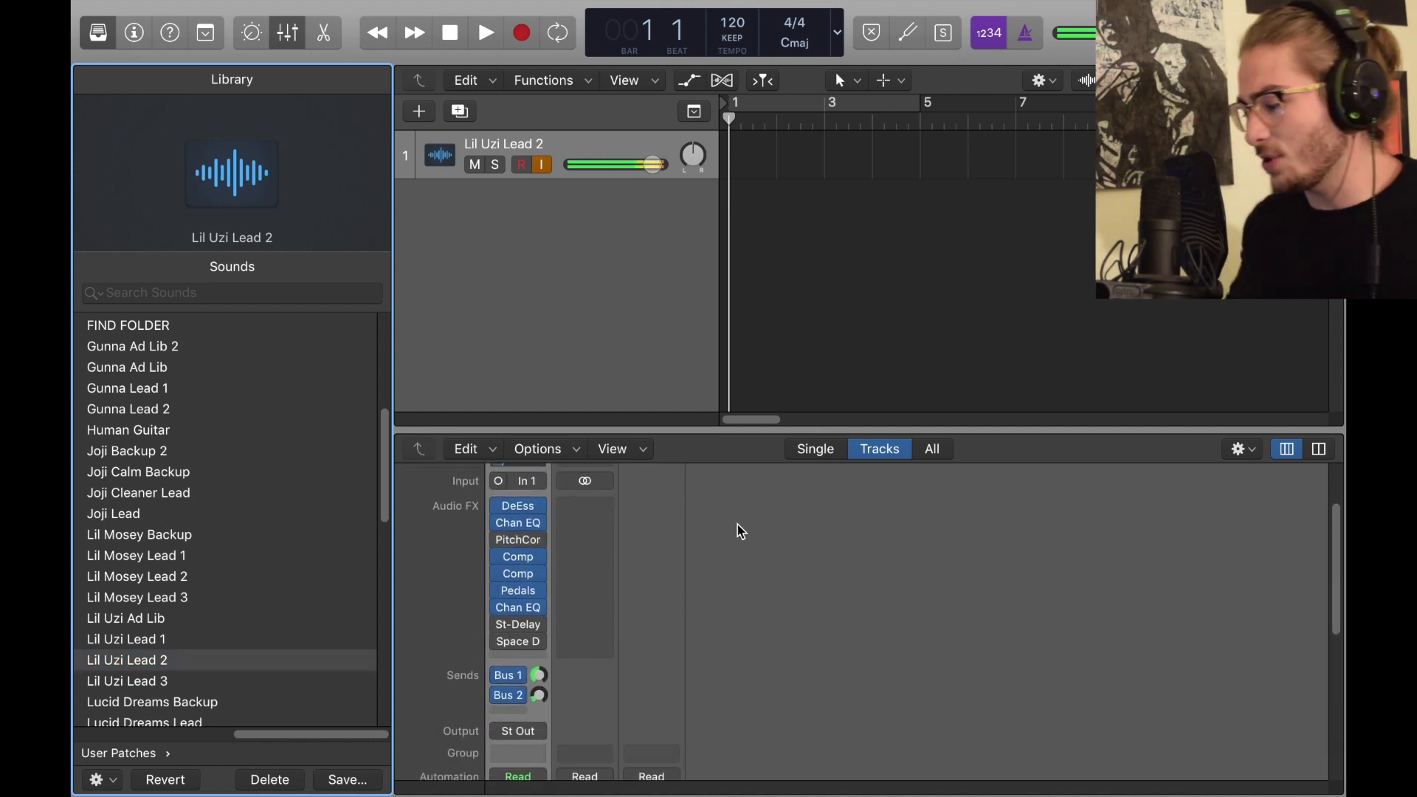
# Enlarge the mixer and add an audio track whose sends route to Bus 1 and Bus 2.
pyautogui.press('y')
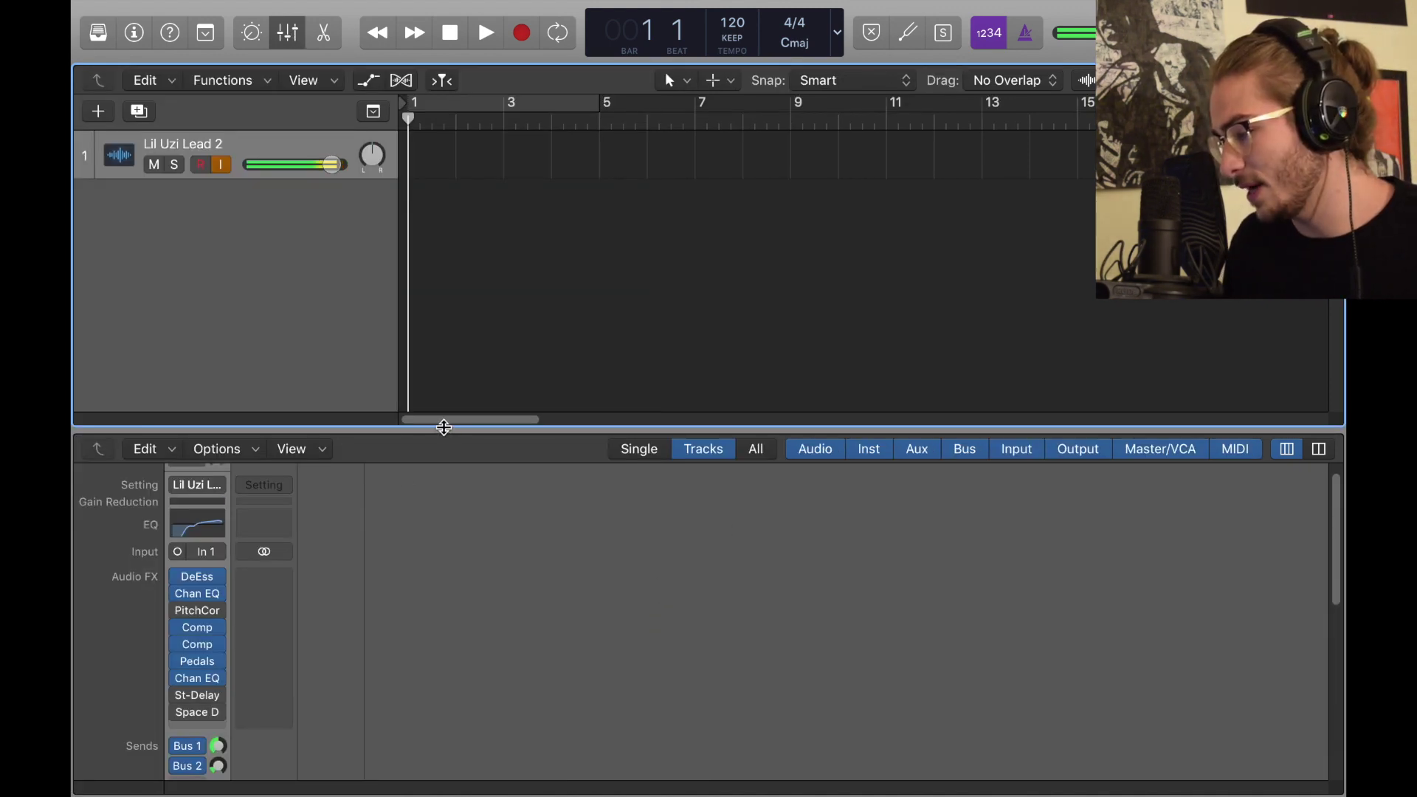
pyautogui.moveTo(443, 431); pyautogui.dragTo(443, 295)
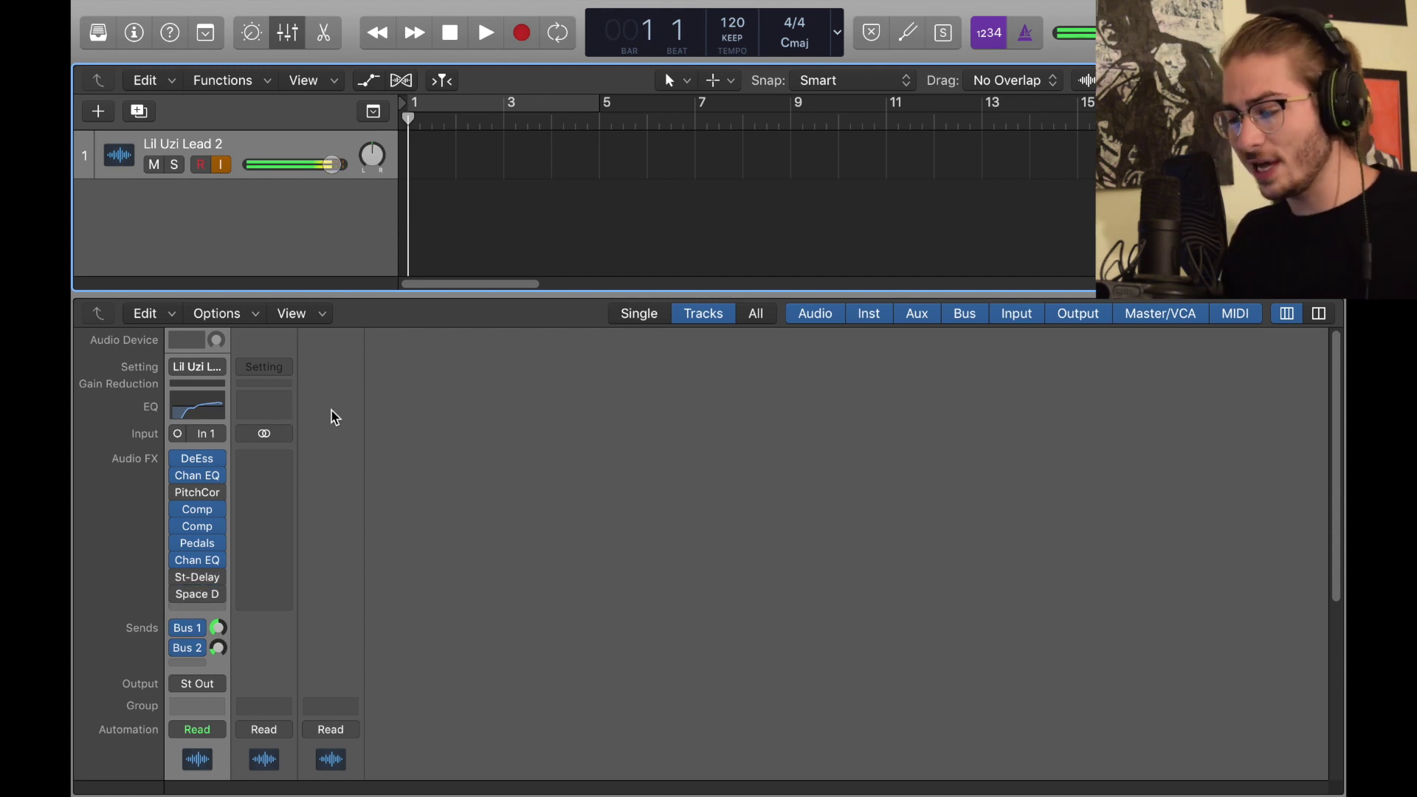
pyautogui.press('alt+super+a')
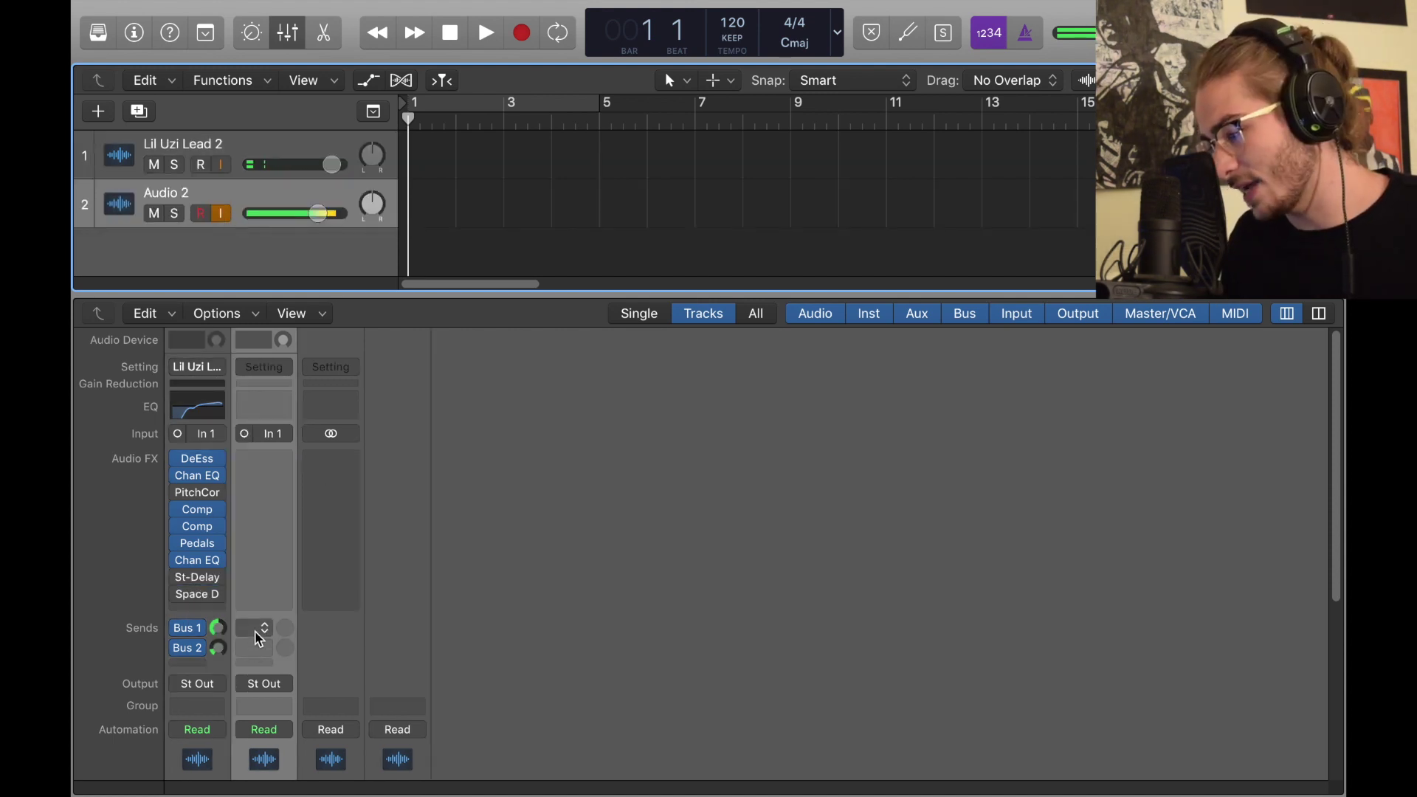
pyautogui.click(259, 638)
pyautogui.moveTo(342, 741)
pyautogui.click(413, 163)
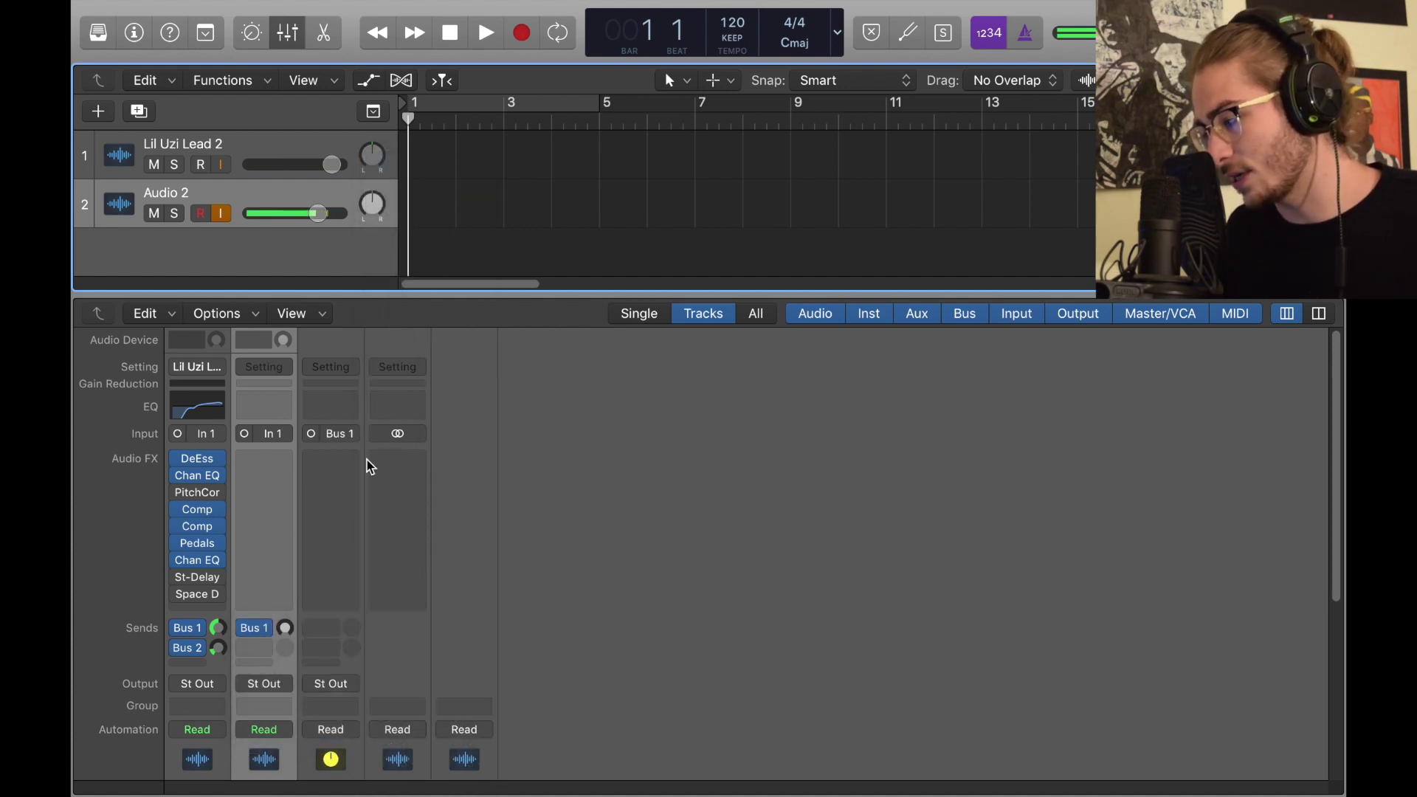
pyautogui.click(255, 648)
pyautogui.moveTo(295, 763)
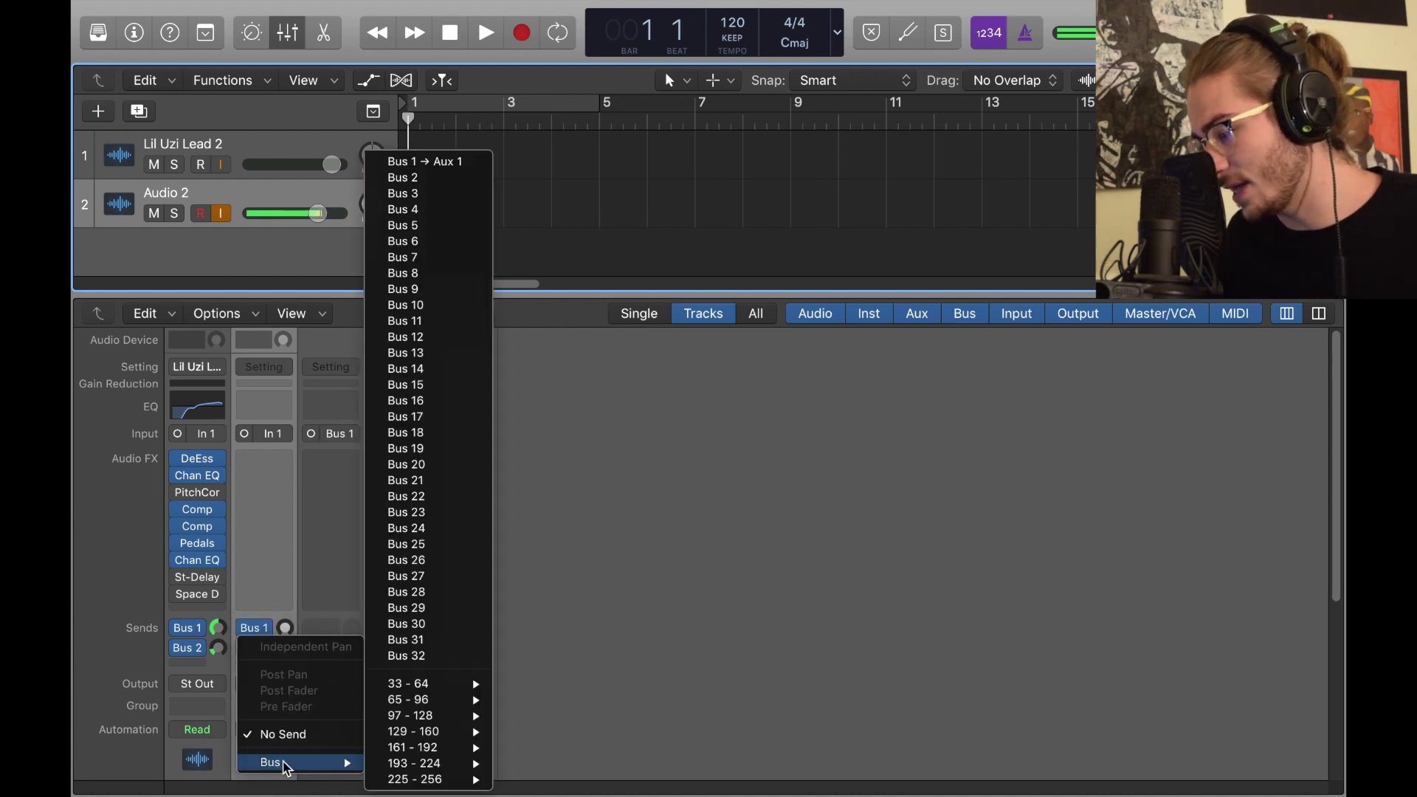
pyautogui.click(436, 178)
# Move St-Delay onto the Bus 1 aux and Space D onto the Bus 2 aux.
pyautogui.press('Up')
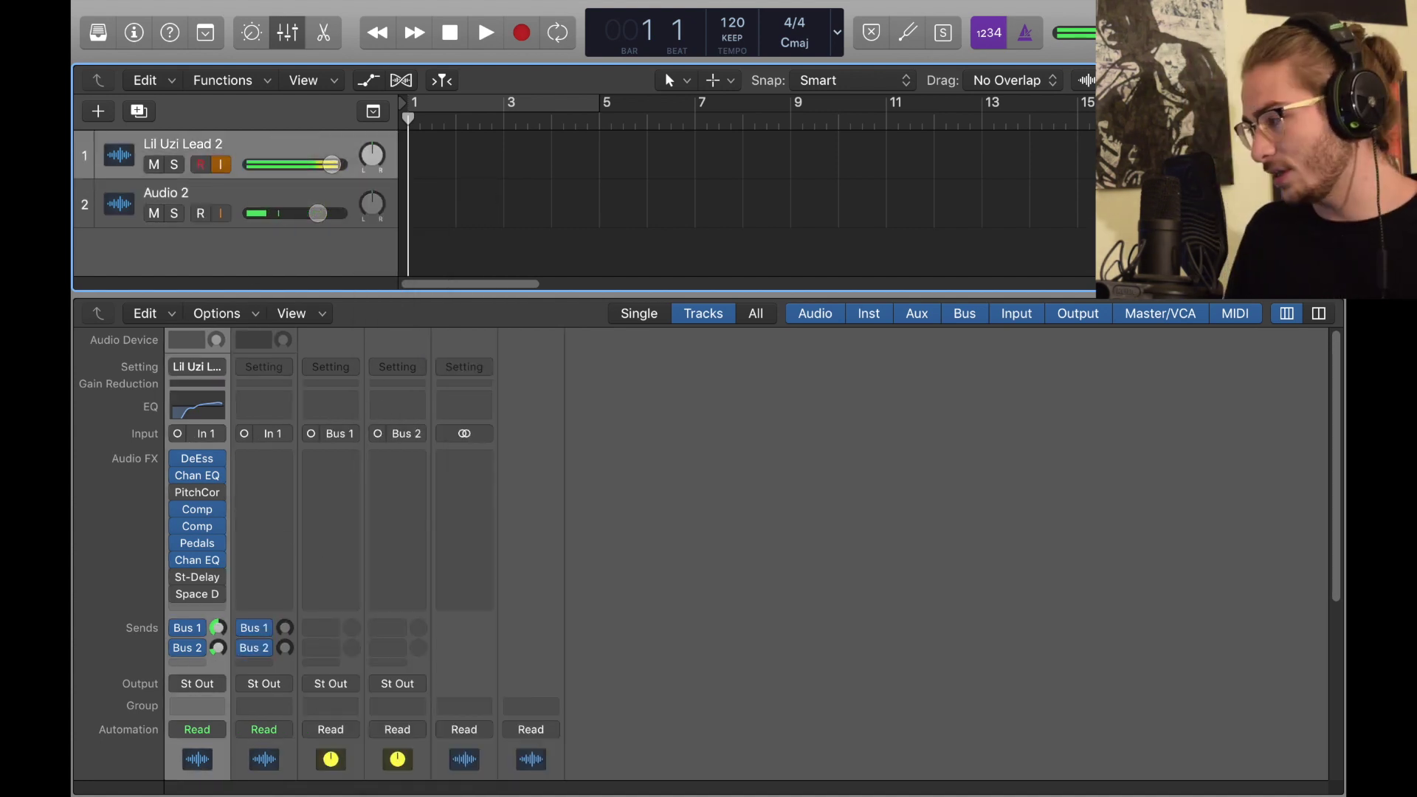
pyautogui.moveTo(208, 585)
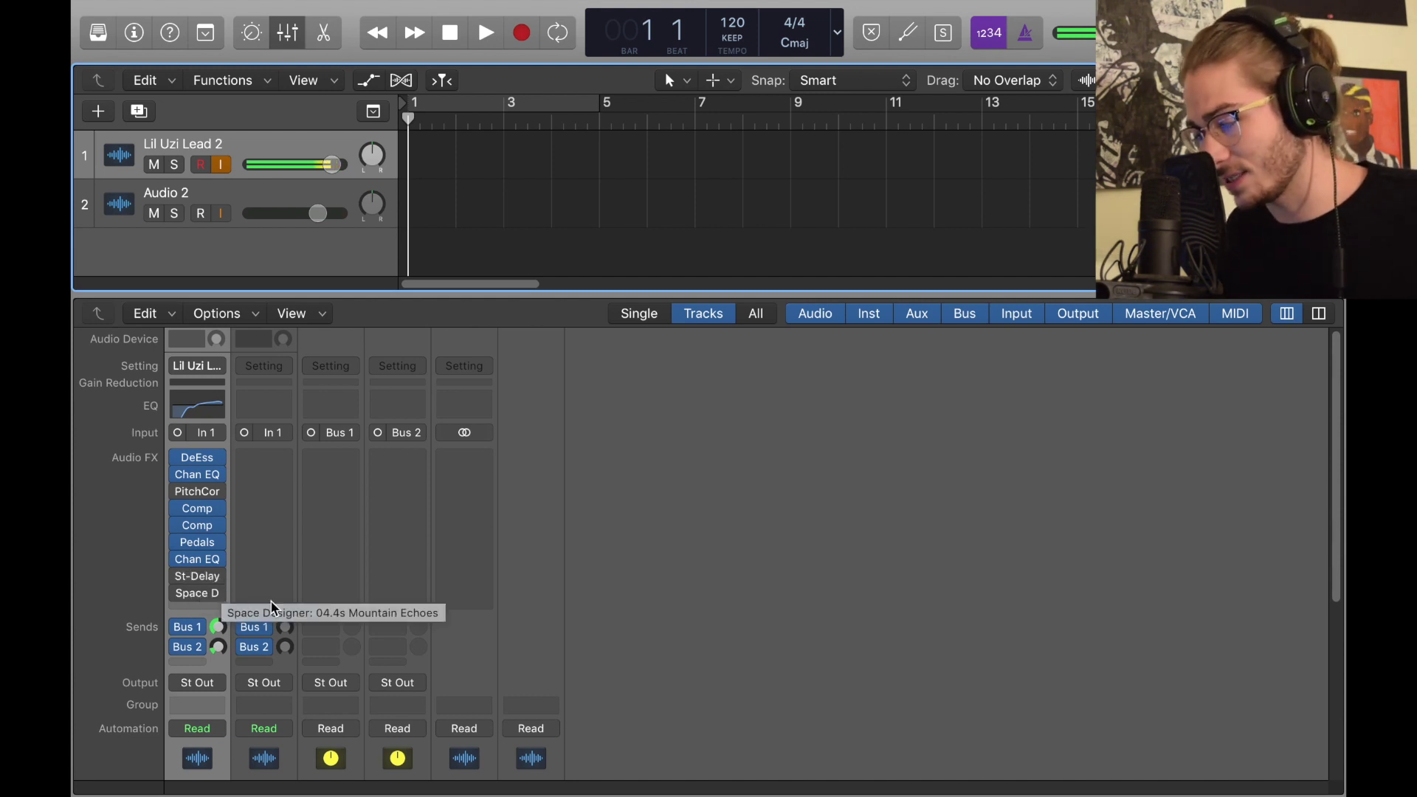
pyautogui.moveTo(193, 577); pyautogui.dragTo(318, 466)
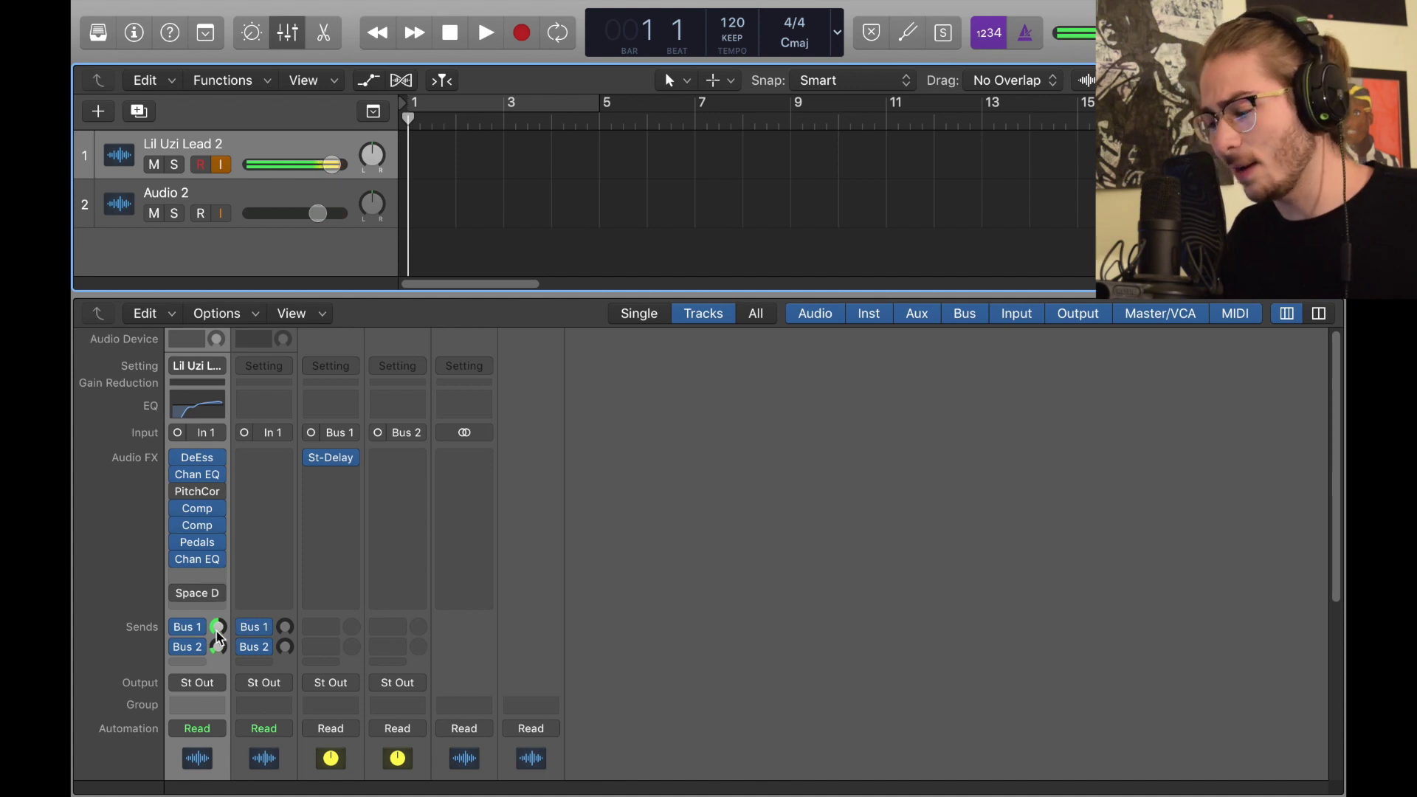
pyautogui.moveTo(199, 599); pyautogui.dragTo(406, 459)
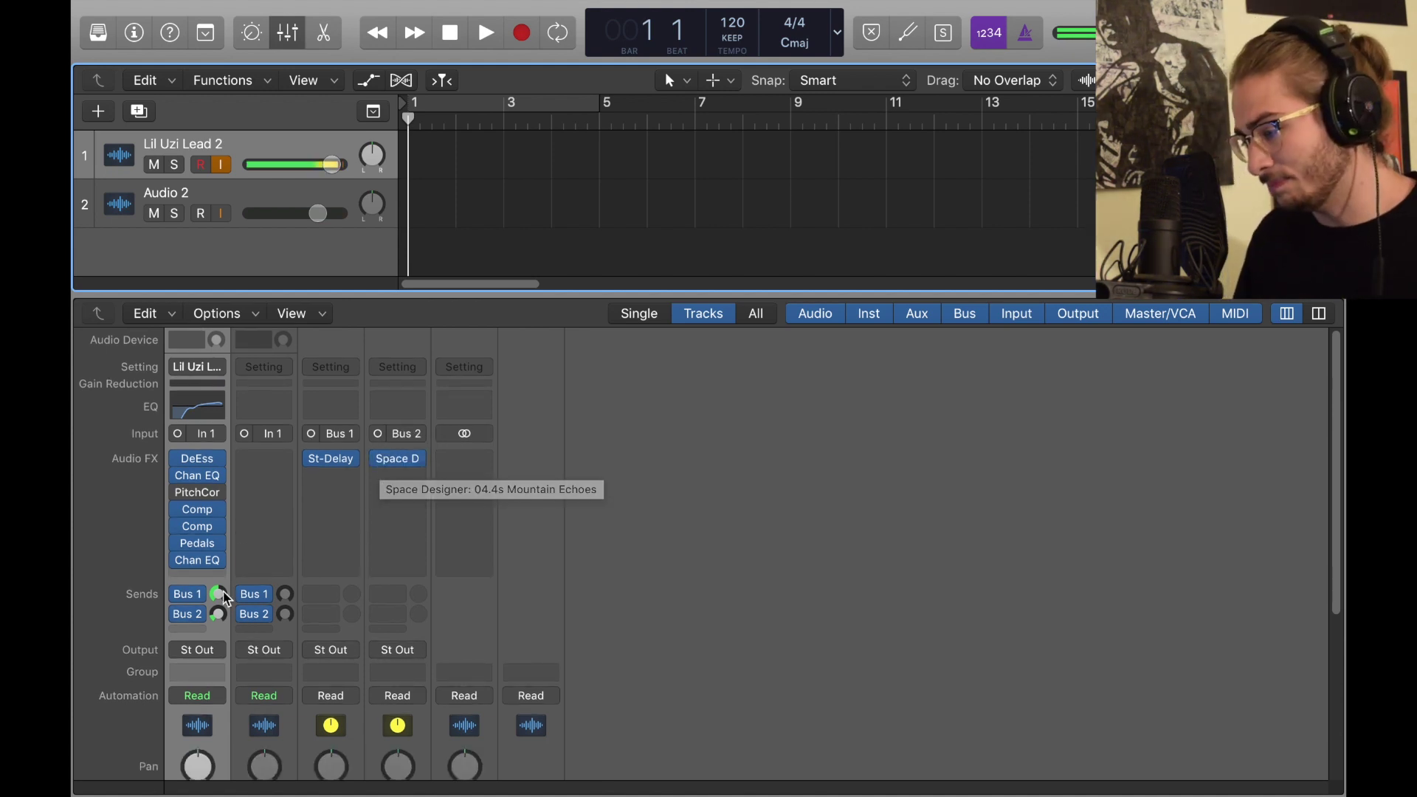
# Load the Lil Mosey Lead 1 patch from the Library onto the vocal track.
pyautogui.press('y')
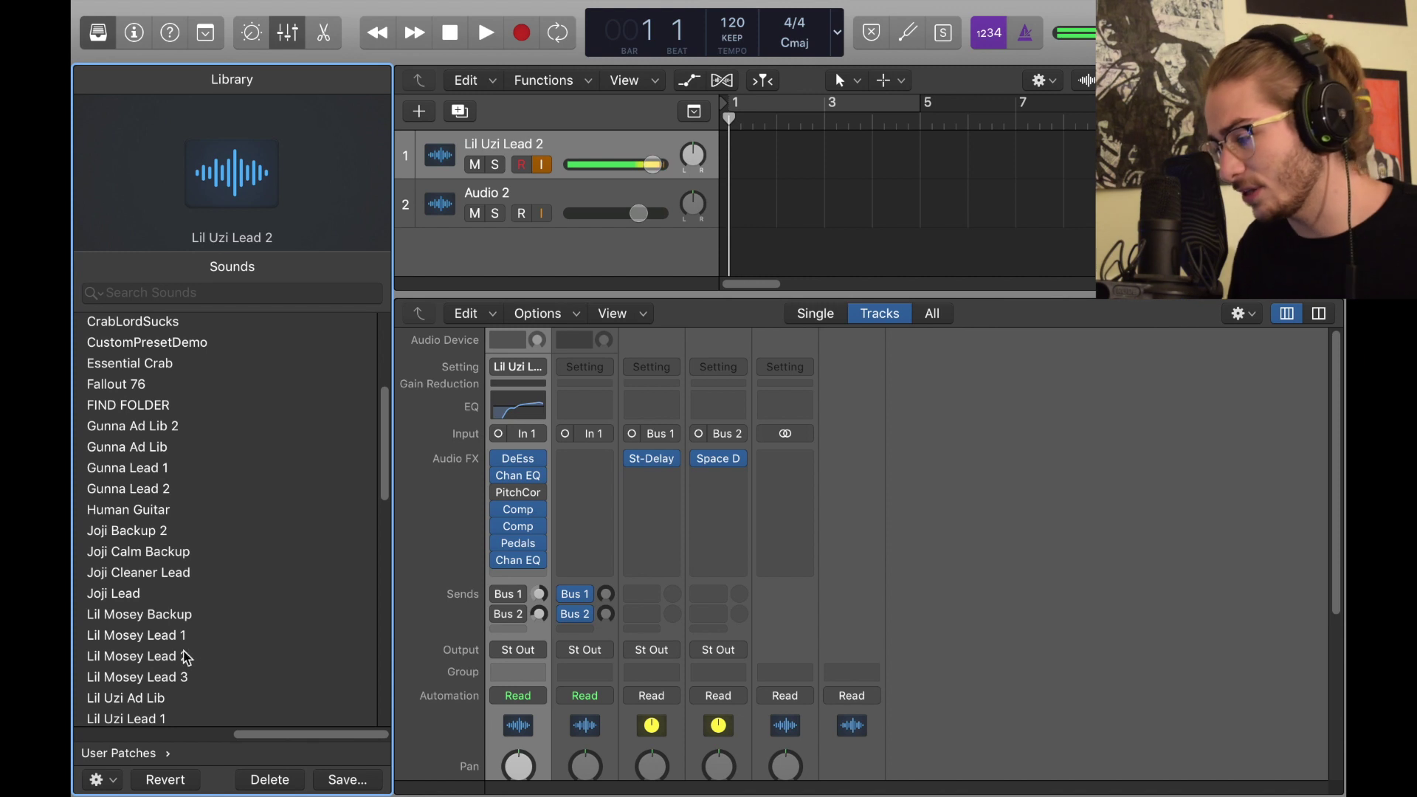
pyautogui.scroll(-3, 170, 627)
pyautogui.click(163, 519)
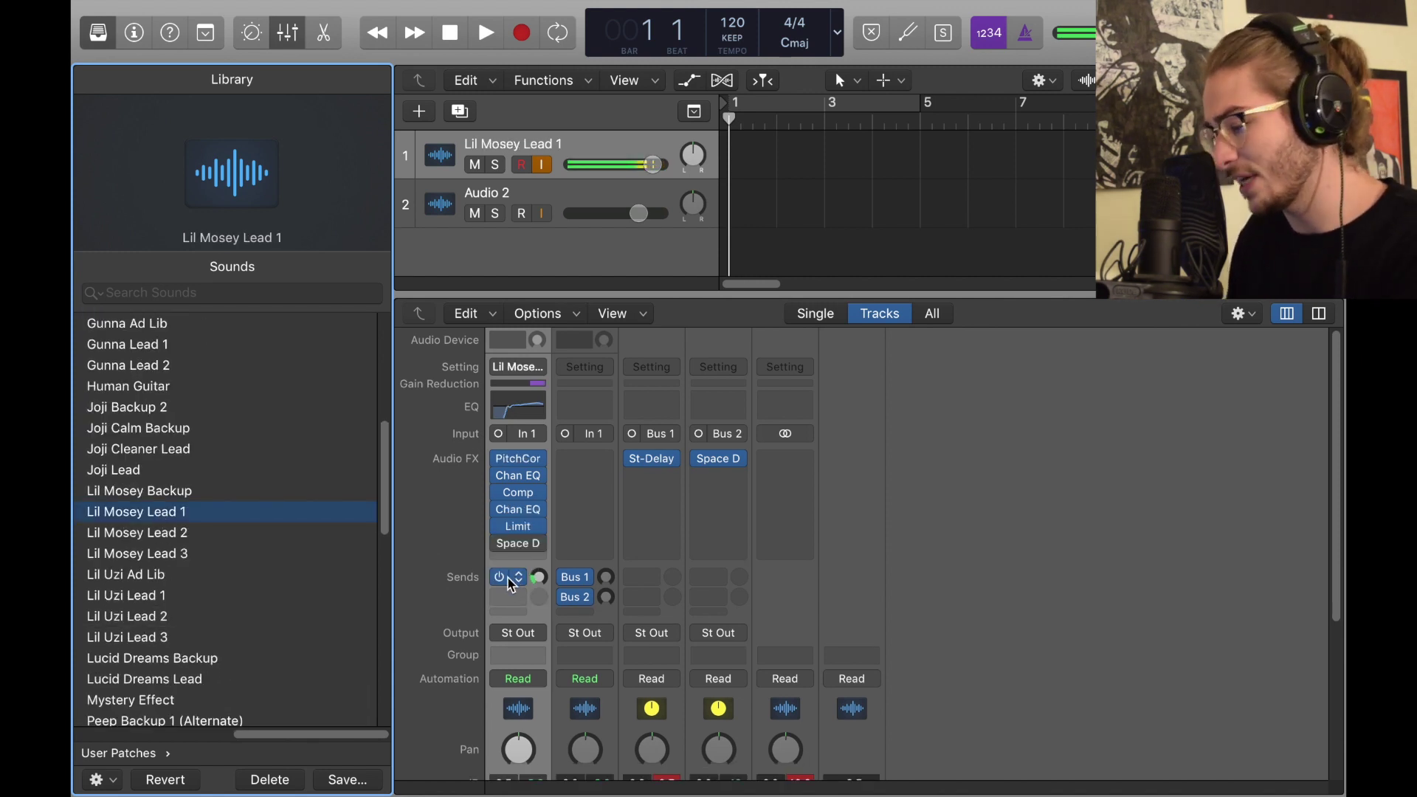
# Move Space D to the Bus 1 return under St-Delay, lower the Bus 1 send, and shift Chan EQ to Audio 2.
pyautogui.moveTo(520, 546); pyautogui.dragTo(648, 476)
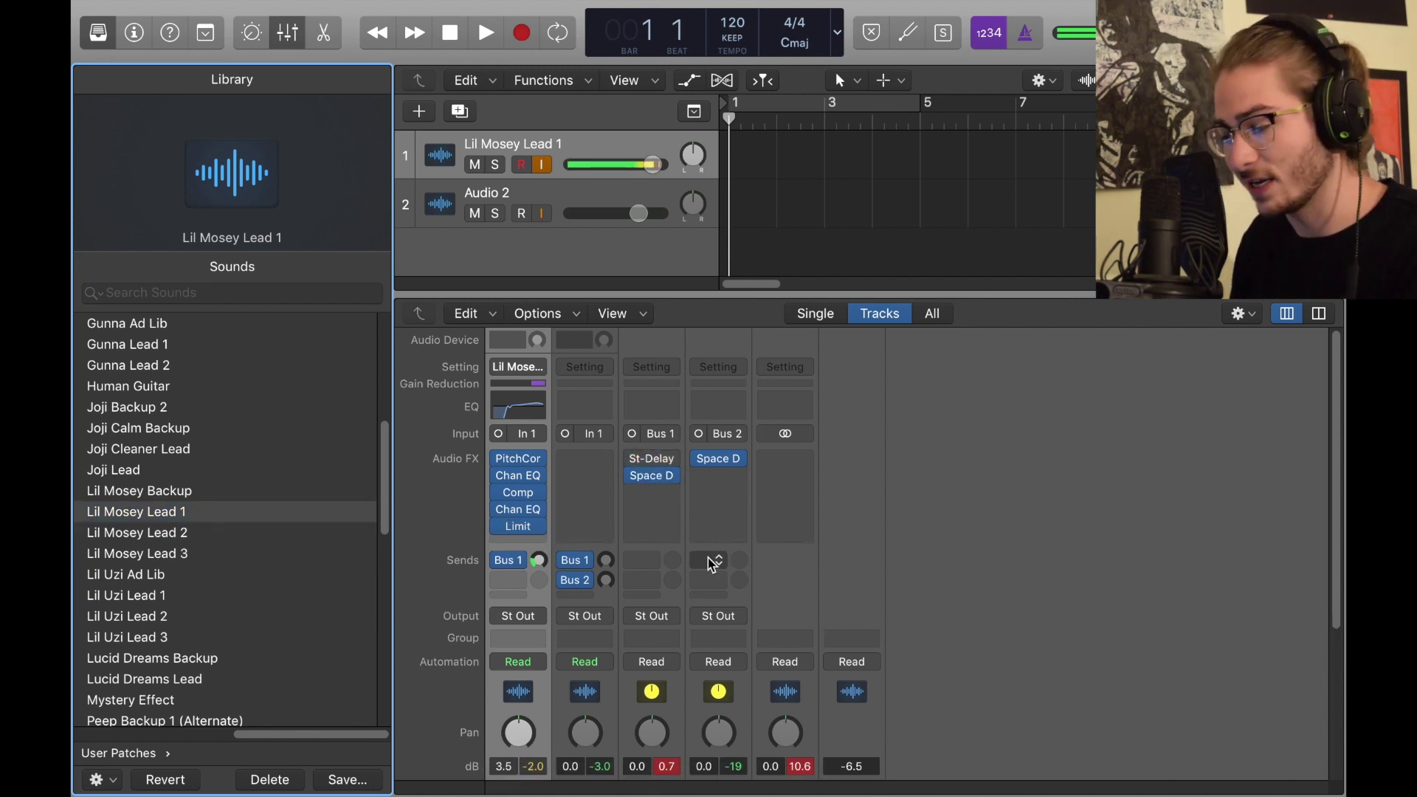
pyautogui.moveTo(539, 561); pyautogui.dragTo(559, 372)
pyautogui.moveTo(549, 566); pyautogui.dragTo(546, 574)
pyautogui.moveTo(518, 475); pyautogui.dragTo(584, 459)
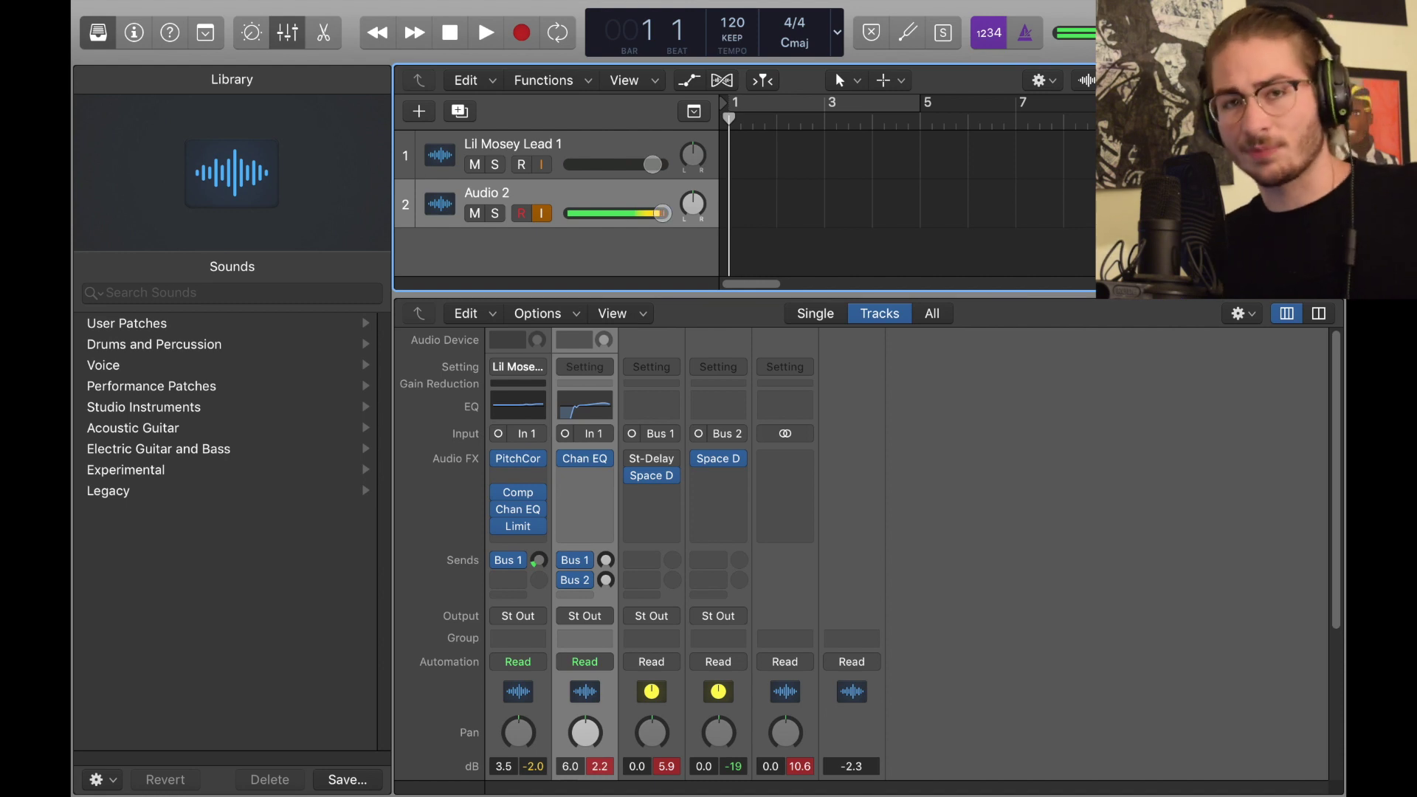